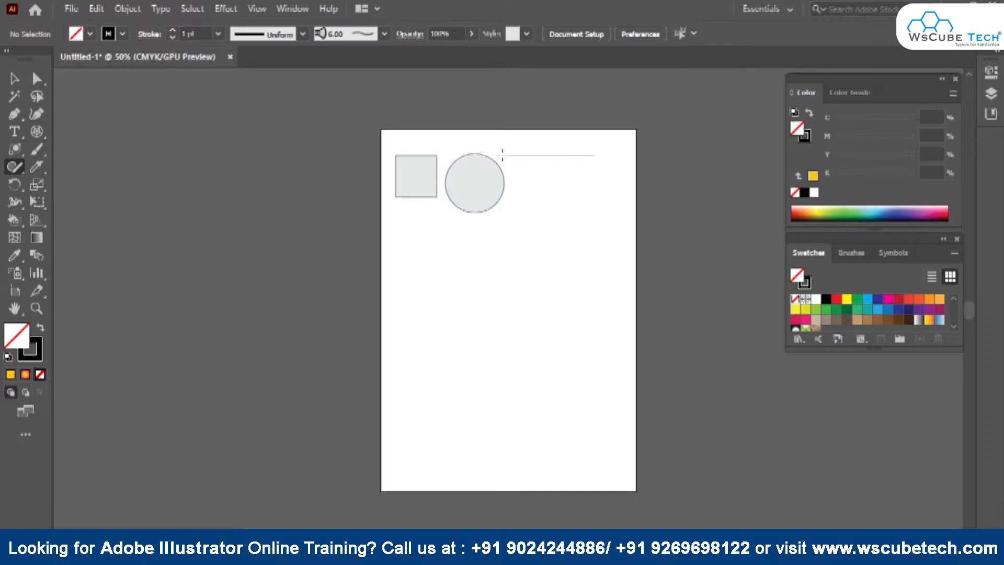
Draw a rectangle, a wide rectangle, a square and two tall ellipses on the artboard with the Shaper tool.
mouse_move(512, 224)
mouse_down()
mouse_move(583, 214)
mouse_move(600, 139)
mouse_up()
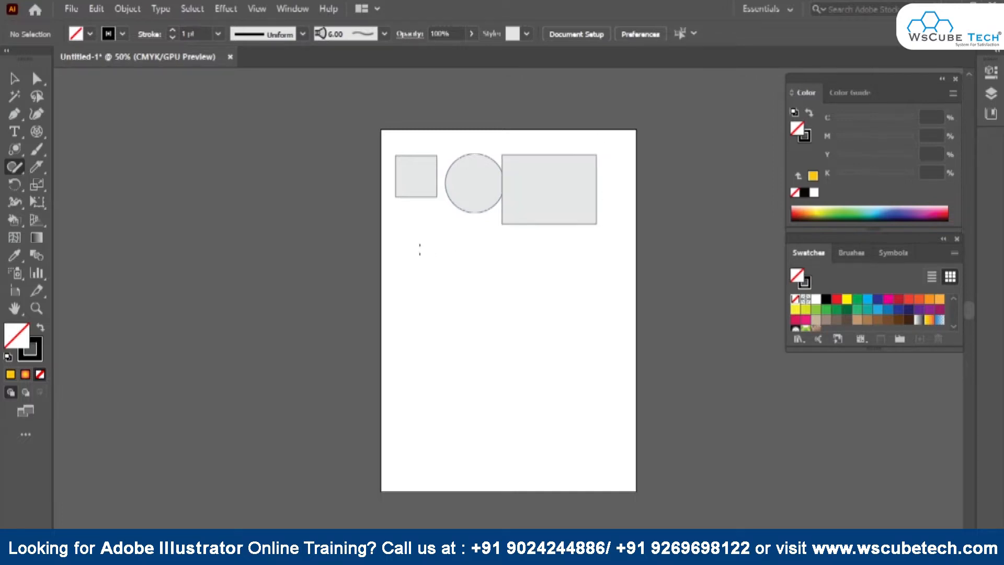
mouse_move(413, 235)
mouse_down()
mouse_move(536, 236)
mouse_move(568, 290)
mouse_move(391, 297)
mouse_move(418, 234)
mouse_up()
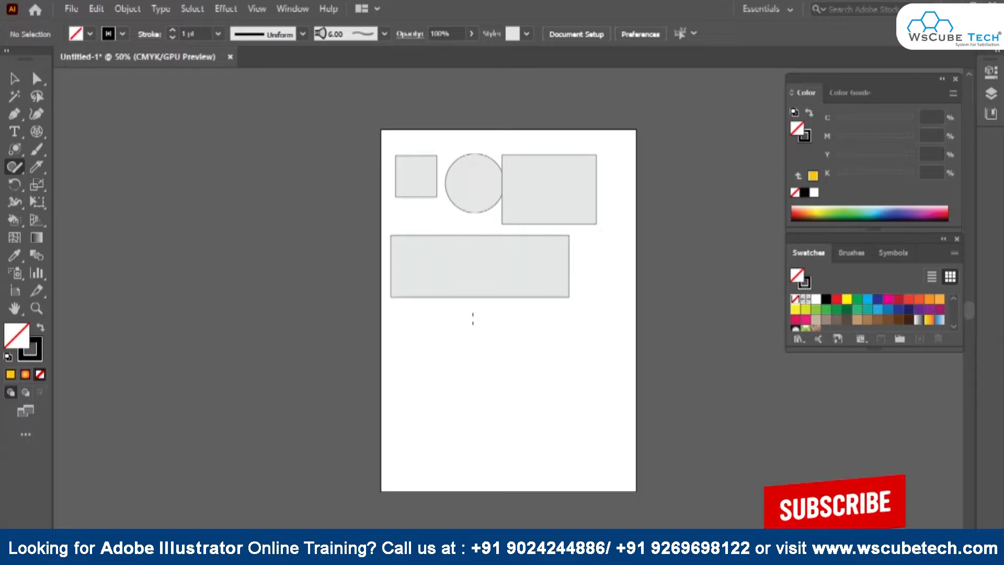
mouse_move(435, 320)
mouse_down()
mouse_move(502, 384)
mouse_move(434, 384)
mouse_move(433, 321)
mouse_up()
mouse_move(524, 321)
mouse_down()
mouse_move(515, 404)
mouse_move(536, 445)
mouse_move(556, 385)
mouse_move(523, 320)
mouse_up()
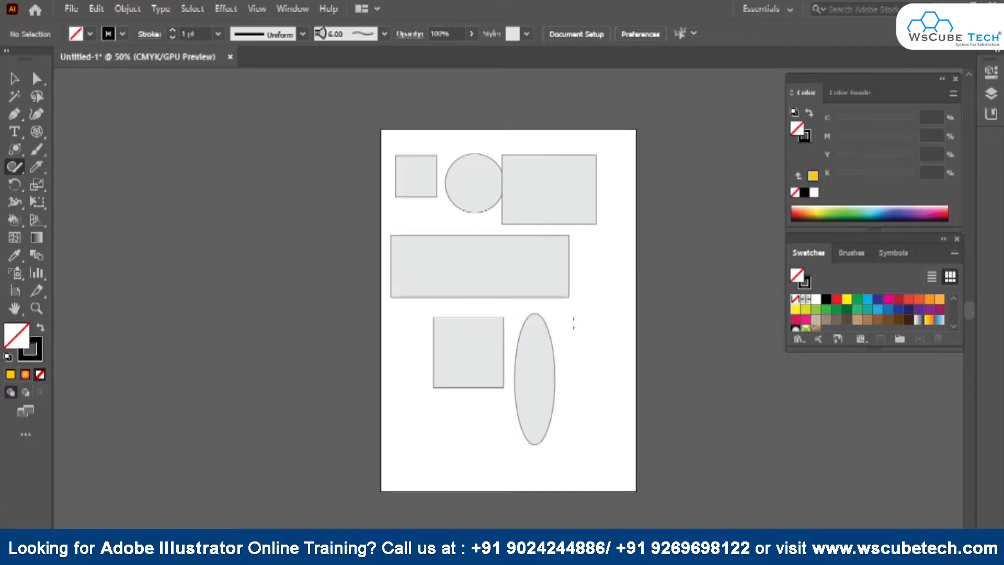
mouse_move(576, 323)
mouse_down()
mouse_move(590, 488)
mouse_move(599, 357)
mouse_move(576, 321)
mouse_up()
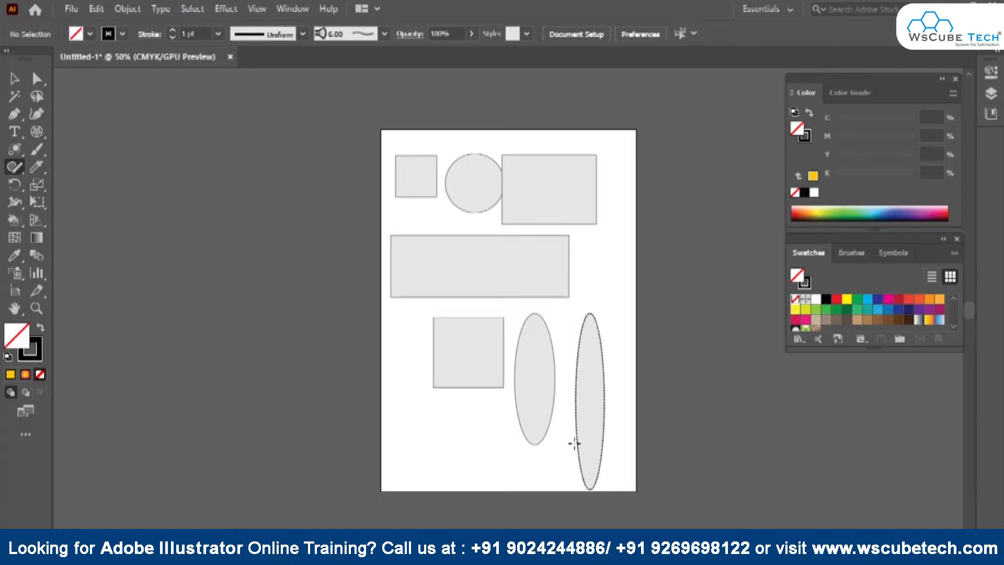
Draw a triangle near the artboard's lower-left corner and a hexagon beside the artboard with the Shaper tool.
mouse_move(421, 397)
mouse_down()
mouse_move(391, 457)
mouse_move(471, 449)
mouse_up()
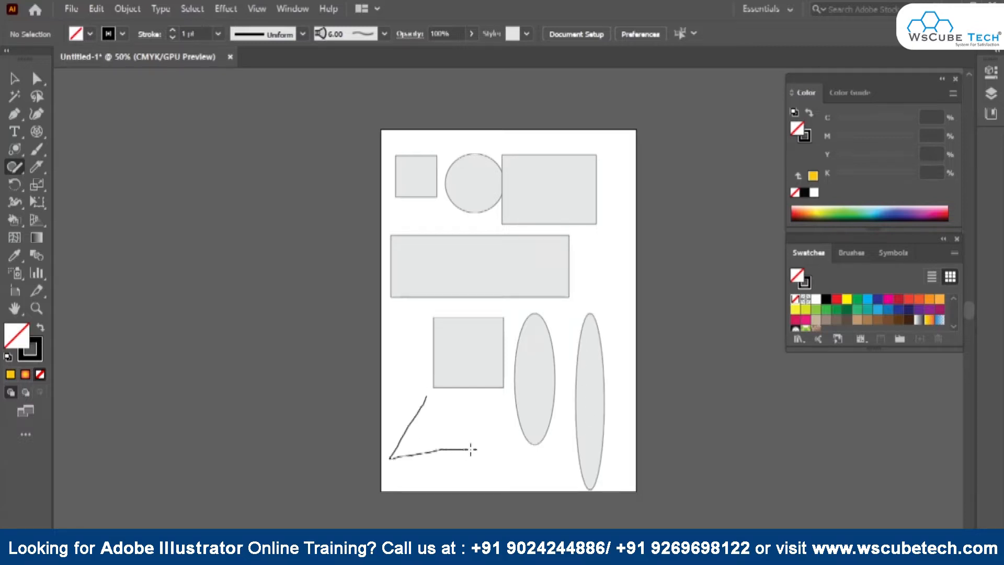
drag(426, 396, 427, 397)
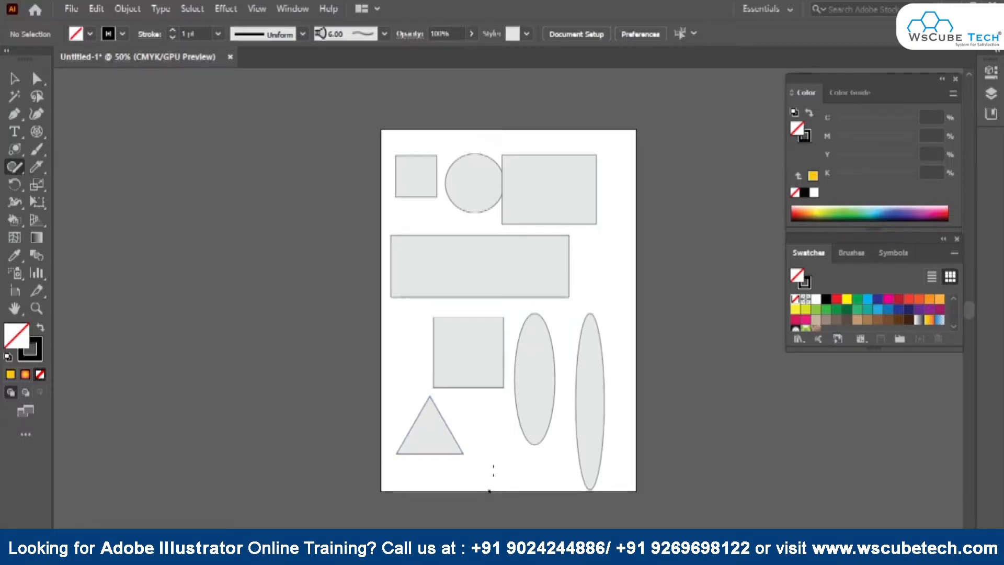
mouse_move(277, 267)
mouse_down()
mouse_move(242, 295)
mouse_move(241, 354)
mouse_move(276, 396)
mouse_up()
mouse_move(308, 351)
mouse_down()
mouse_move(315, 291)
mouse_move(277, 268)
mouse_up()
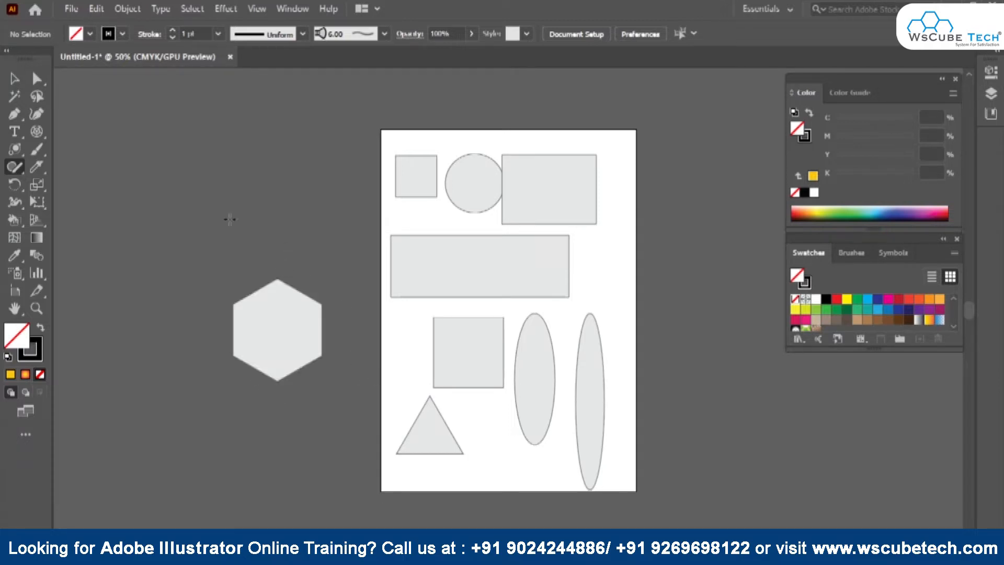
drag(8, 164, 45, 167)
click(19, 167)
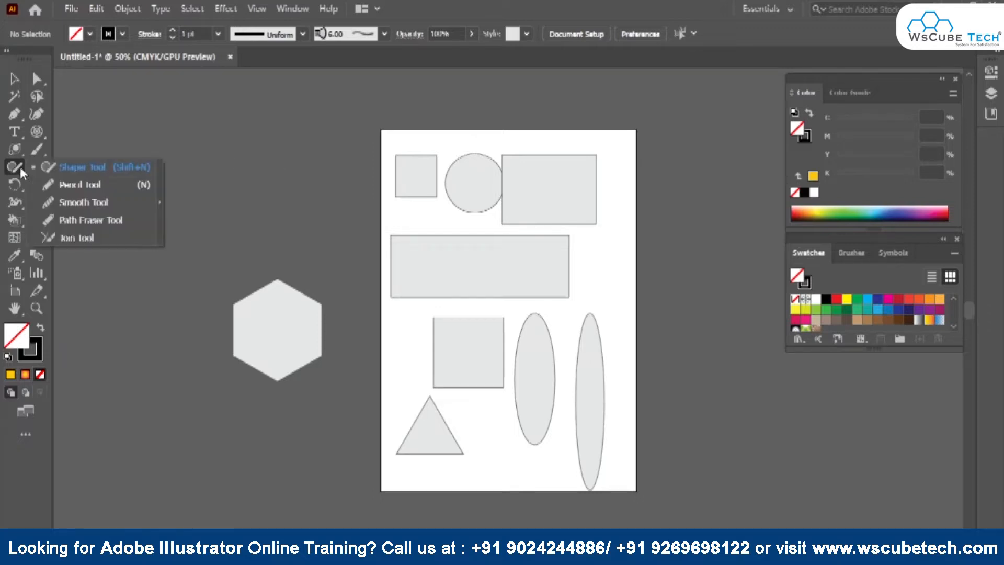
click(55, 169)
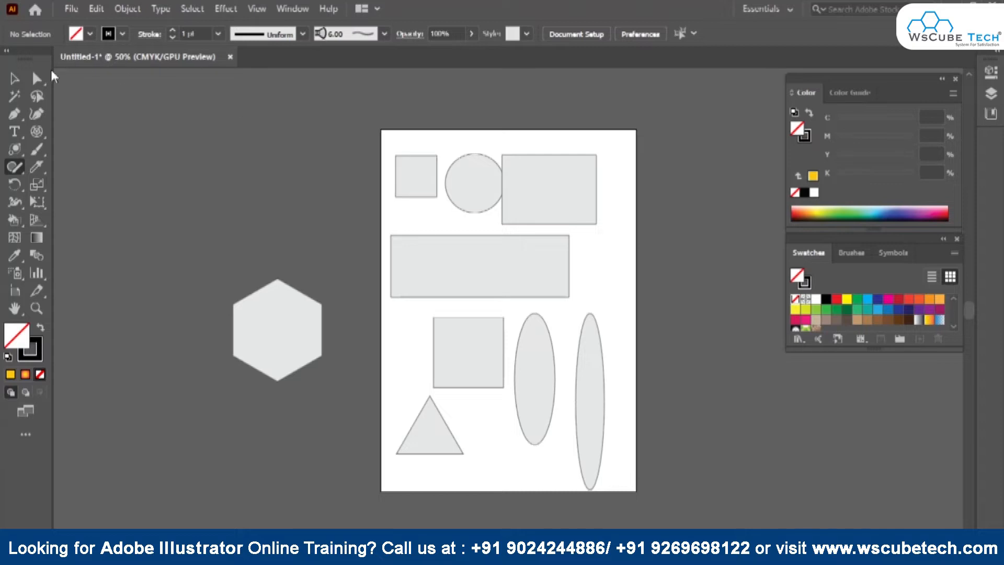
click(15, 149)
Draw several freehand wavy and curved paths in the empty area left of the artboard with the Pencil tool.
click(14, 169)
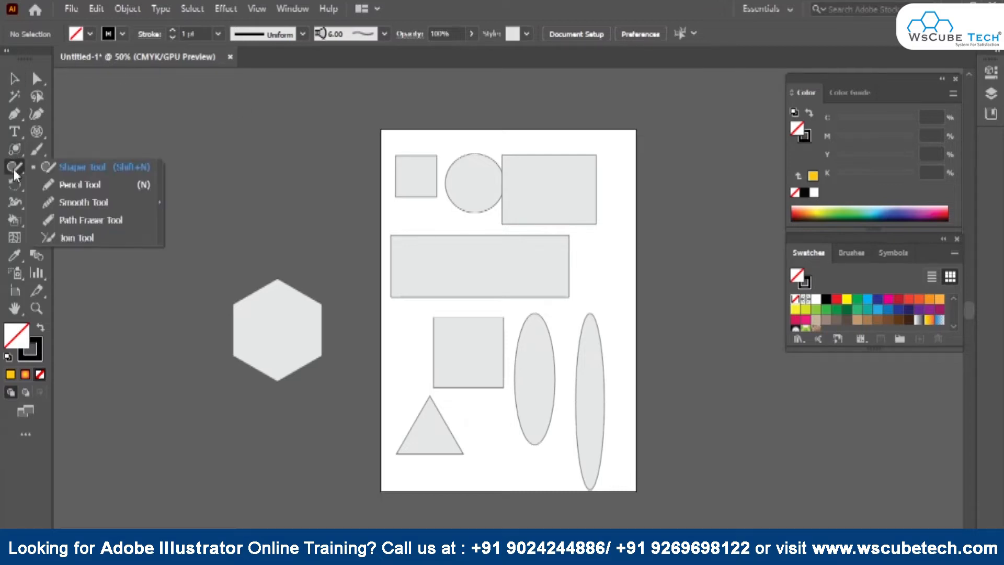
click(64, 184)
mouse_move(241, 152)
mouse_down()
mouse_move(327, 195)
mouse_move(316, 408)
mouse_move(295, 468)
mouse_up()
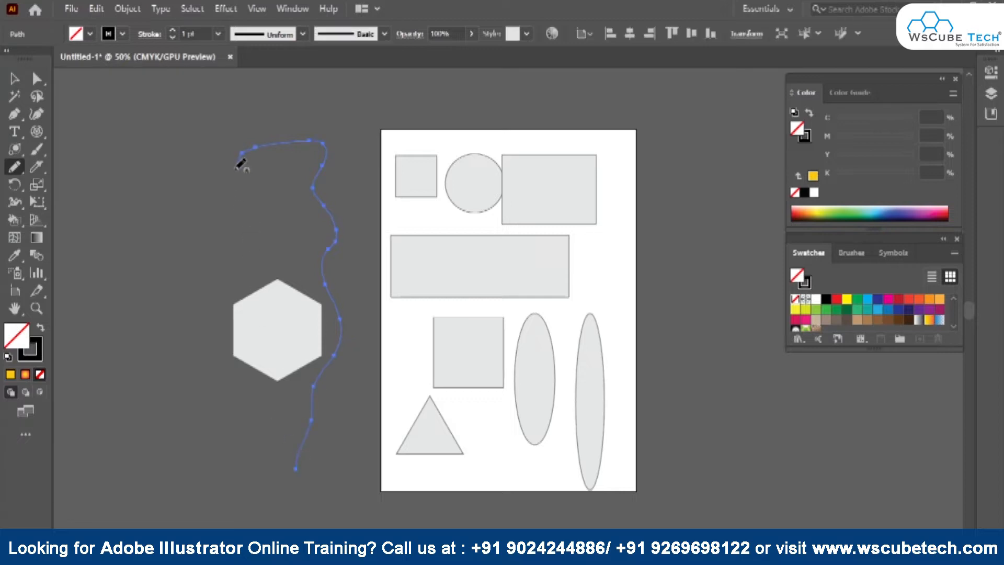
mouse_move(239, 166)
mouse_down()
mouse_move(237, 369)
mouse_move(267, 476)
mouse_move(302, 474)
mouse_up()
mouse_move(177, 139)
mouse_down()
mouse_move(185, 148)
mouse_move(139, 349)
mouse_move(137, 417)
mouse_up()
drag(107, 181, 200, 327)
mouse_move(130, 183)
mouse_down()
mouse_move(224, 308)
mouse_move(230, 274)
mouse_up()
mouse_move(182, 184)
mouse_down()
mouse_move(192, 207)
mouse_move(245, 239)
mouse_up()
mouse_move(189, 166)
mouse_down()
mouse_move(207, 191)
mouse_move(266, 230)
mouse_up()
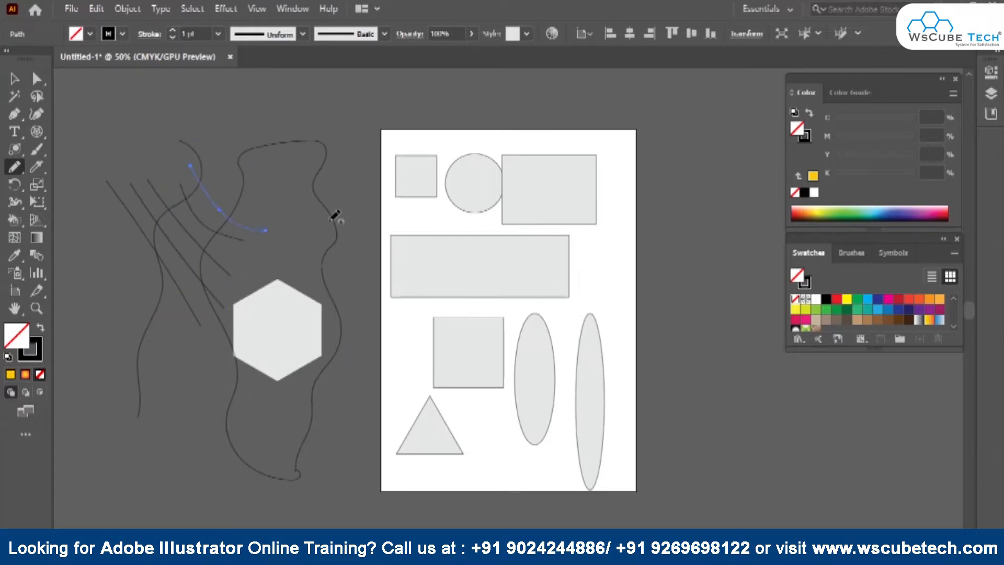
Select all shapes and paths in the document and delete them.
click(14, 78)
click(275, 208)
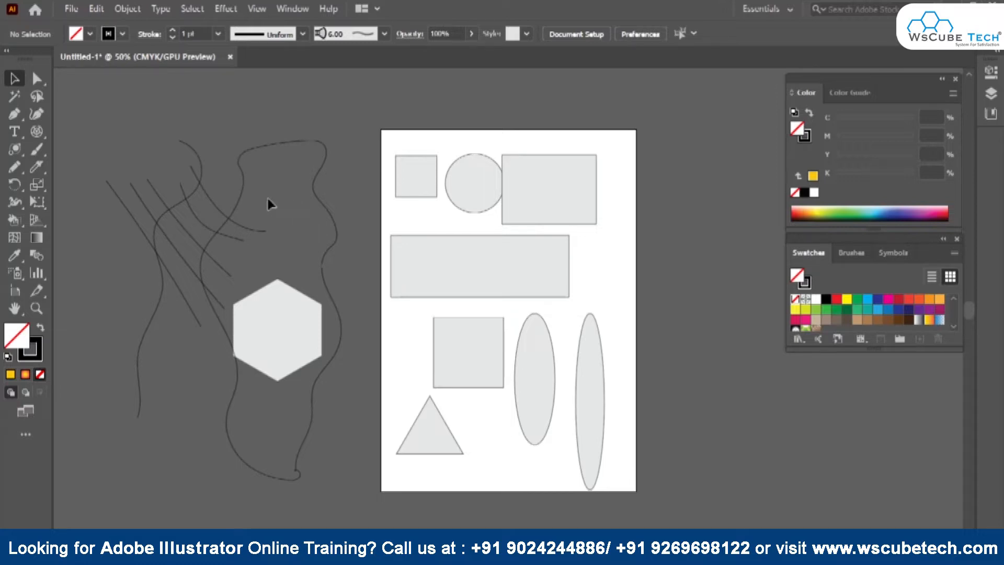
drag(19, 171, 51, 184)
key(v)
key(ctrl+a)
key(Delete)
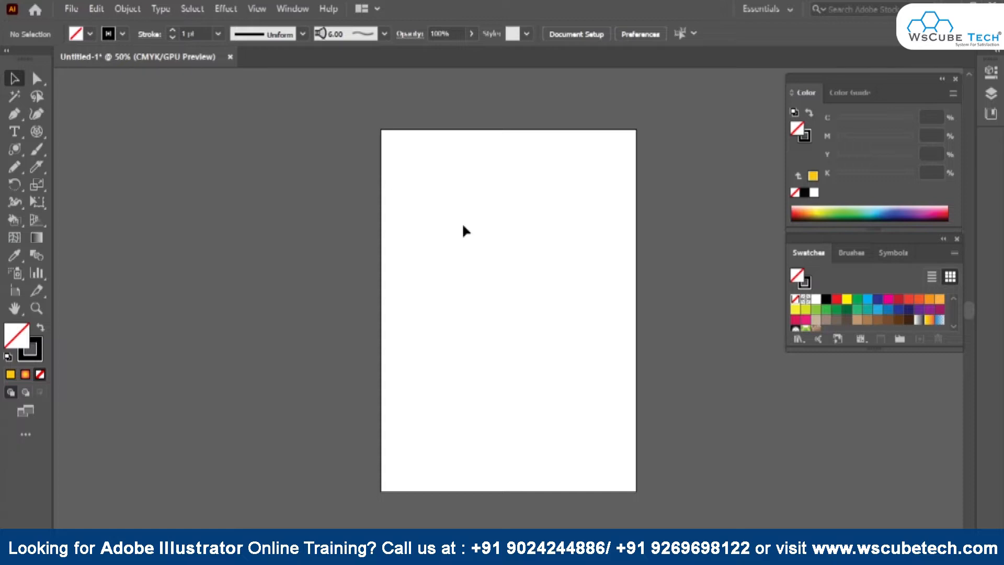
Add the letter "R" as point text in the upper half of the artboard.
click(16, 135)
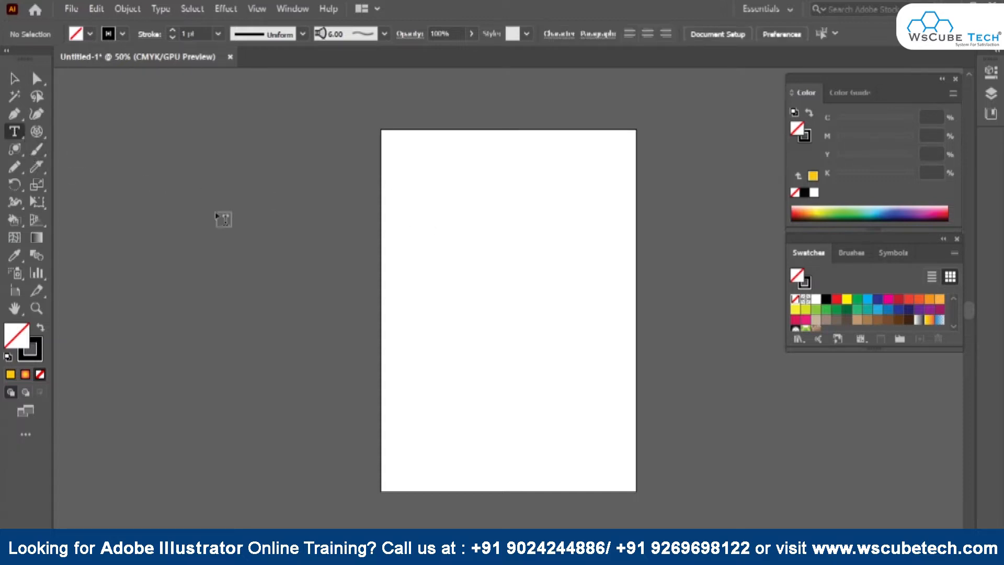
click(435, 250)
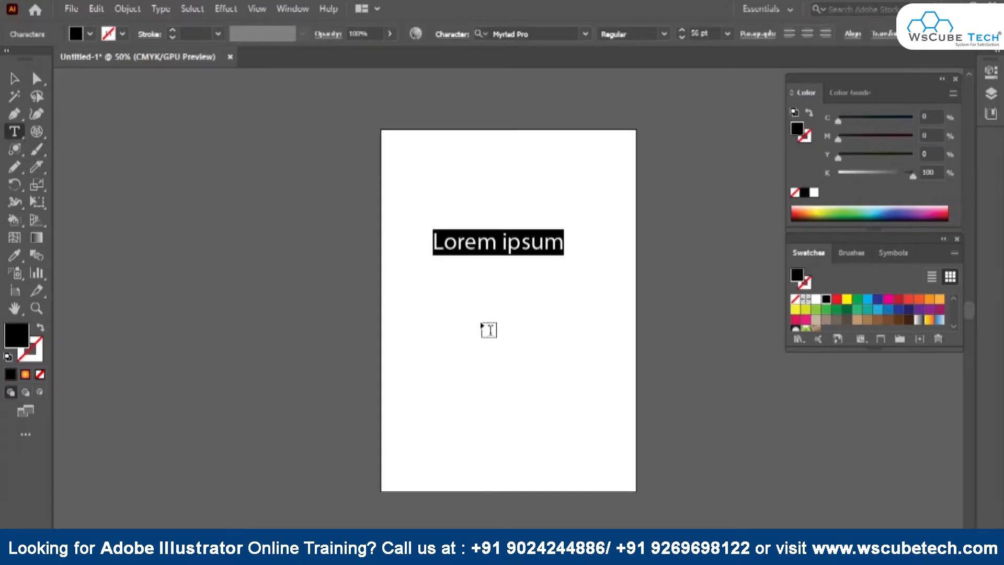
text(R)
key(Escape)
Enlarge the font size of the letter R to 148 pt.
key(ctrl+shift+period)
key(ctrl+shift+period)
key(ctrl+shift+period)
key(ctrl+shift+period)
key(ctrl+shift+period)
key(ctrl+shift+period)
key(ctrl+shift+period)
key(ctrl+shift+period)
key(ctrl+shift+period)
key(ctrl+shift+period)
key(ctrl+shift+period)
key(ctrl+shift+period)
key(ctrl+shift+period)
key(ctrl+shift+period)
key(ctrl+shift+period)
key(ctrl+shift+period)
key(ctrl+shift+period)
key(ctrl+shift+period)
key(ctrl+shift+period)
key(ctrl+shift+period)
key(ctrl+shift+period)
key(ctrl+shift+period)
key(ctrl+shift+period)
key(ctrl+shift+period)
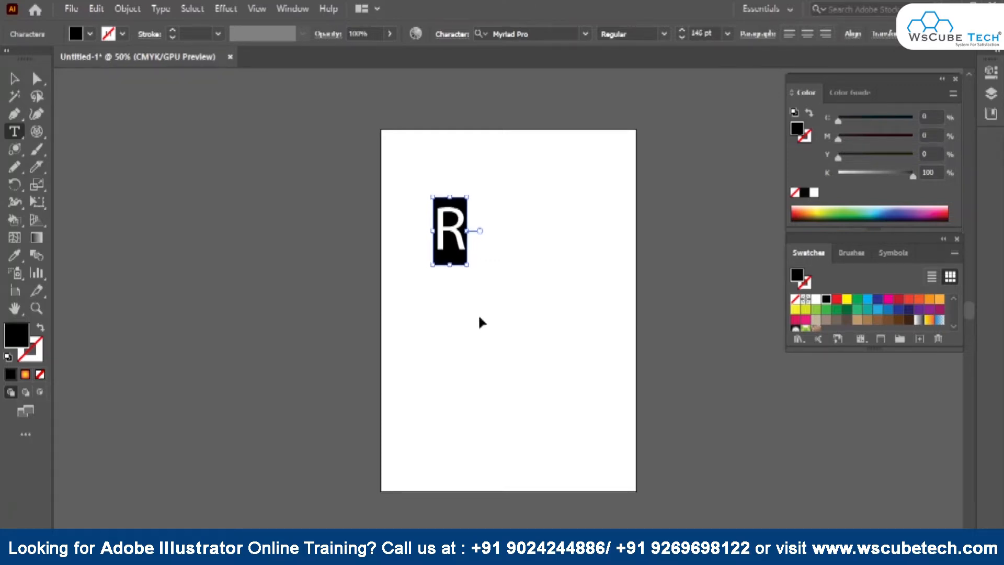
Move the letter R closer to the artboard's centre and convert it to outlines.
click(14, 78)
drag(459, 238, 494, 257)
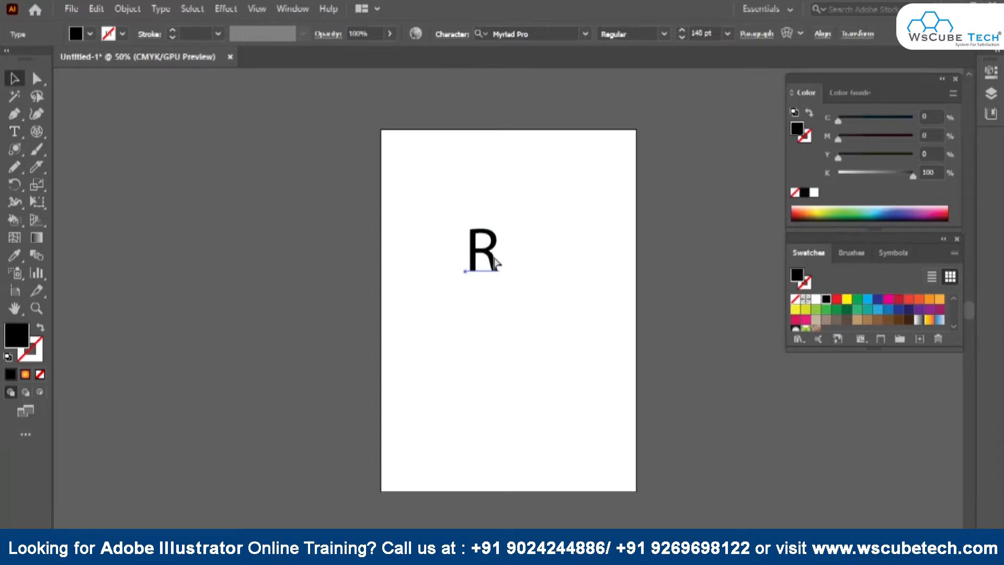
drag(493, 257, 494, 258)
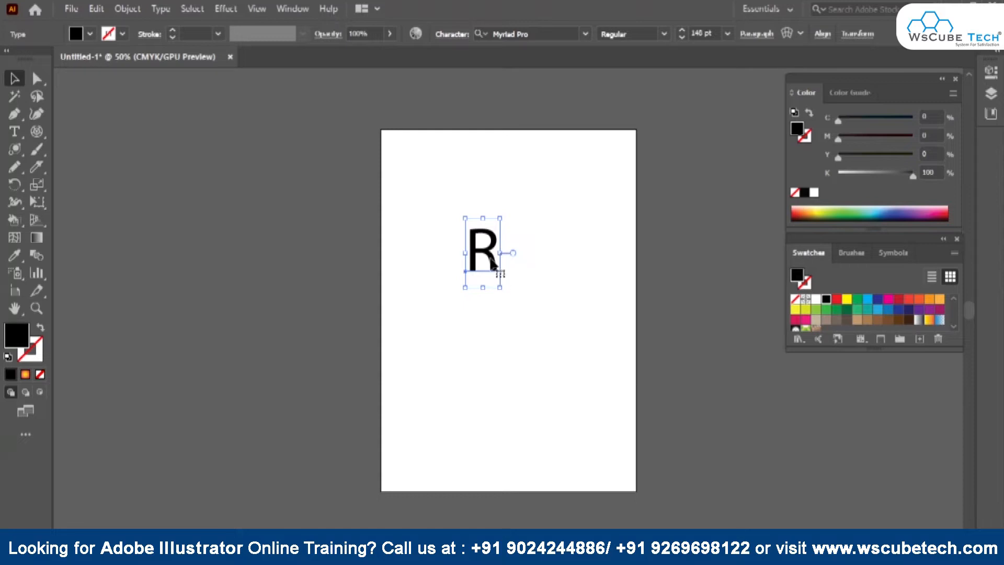
key(ctrl)
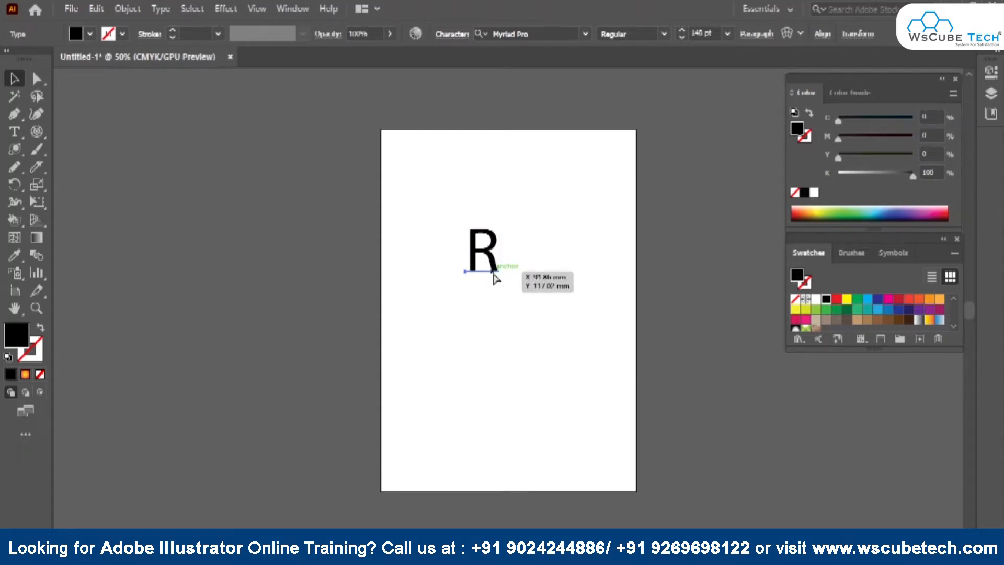
key(ctrl+shift+o)
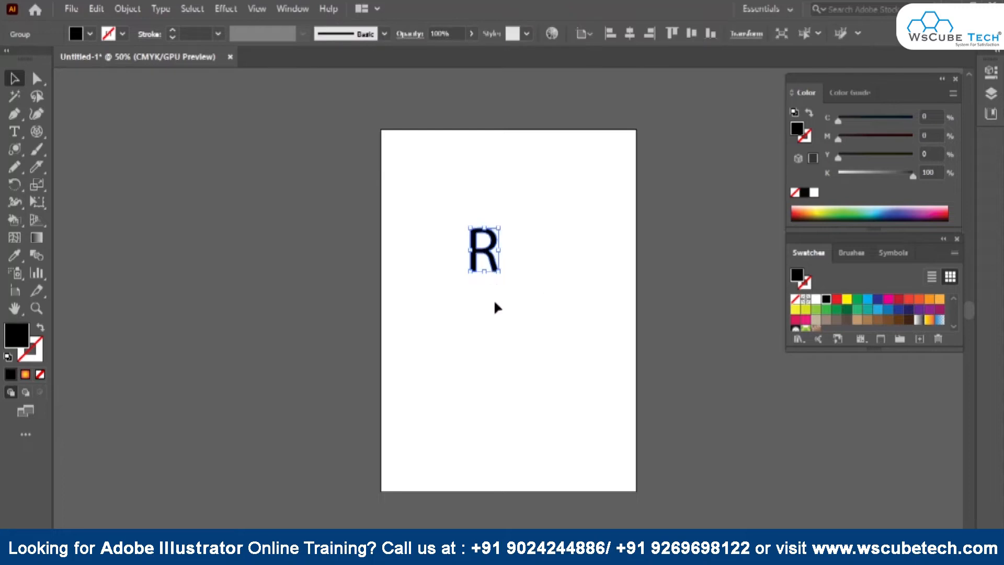
Give the outlined letter R a black stroke and remove its fill.
key(ctrl+space)
drag(464, 220, 640, 527)
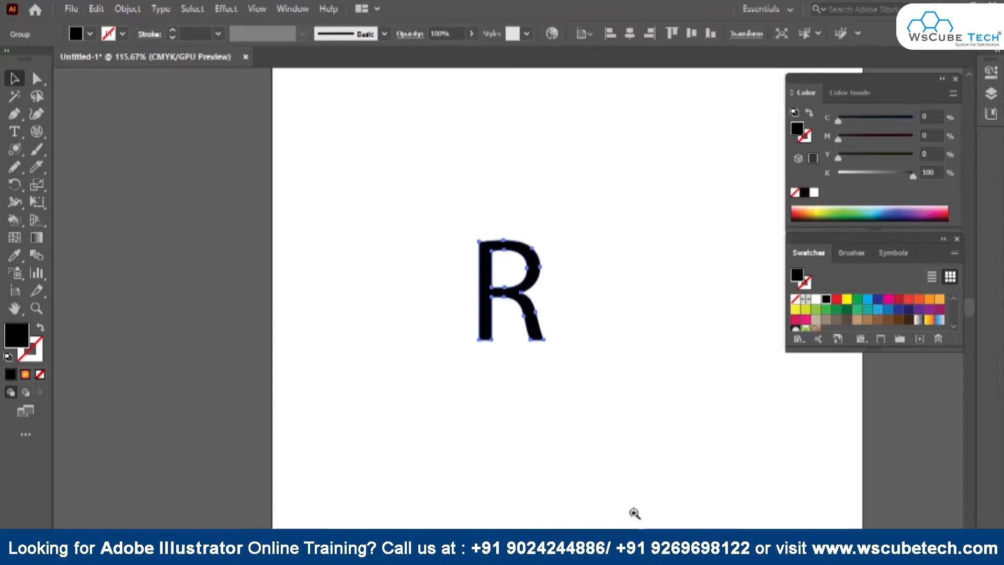
click(448, 248)
click(490, 260)
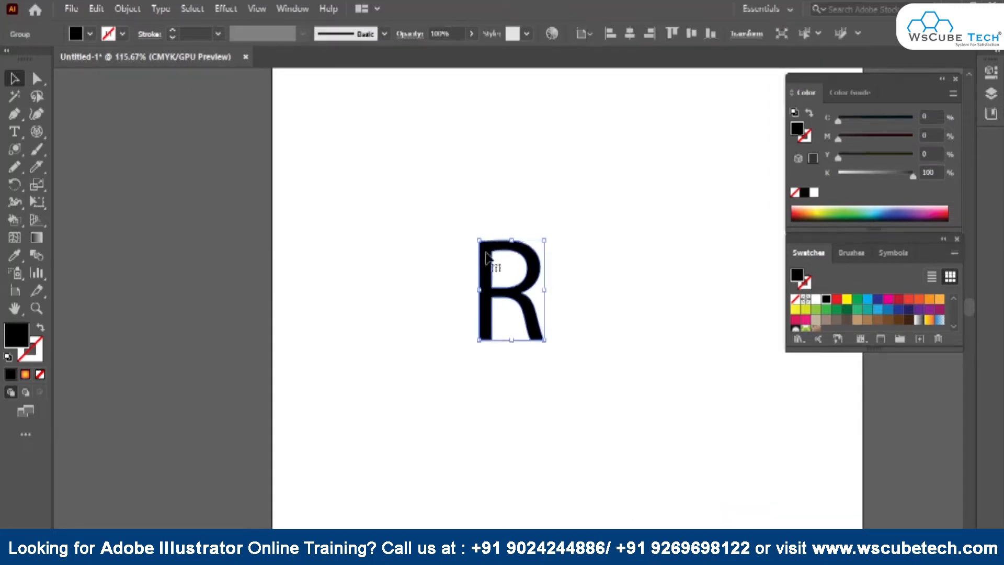
click(120, 36)
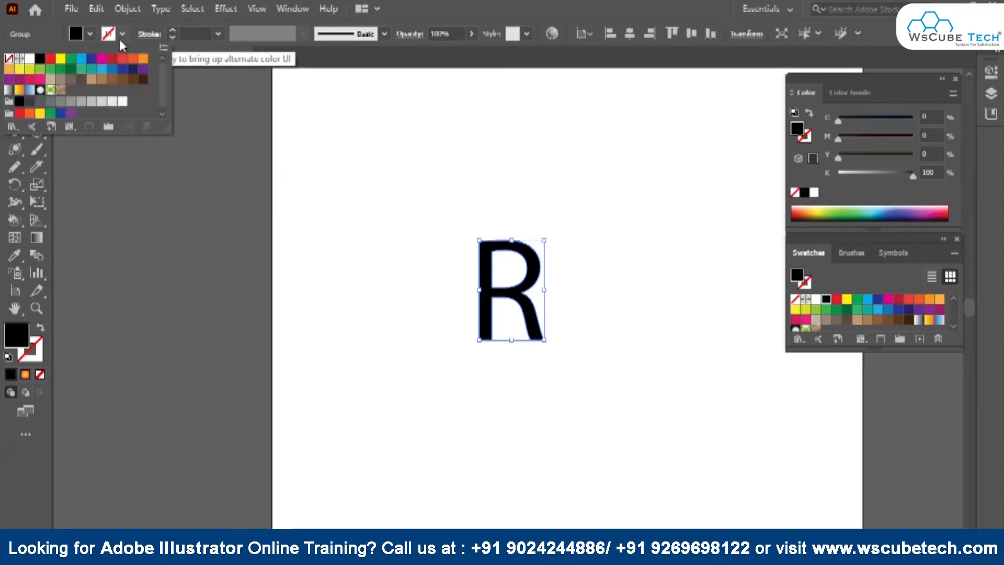
click(40, 58)
click(90, 33)
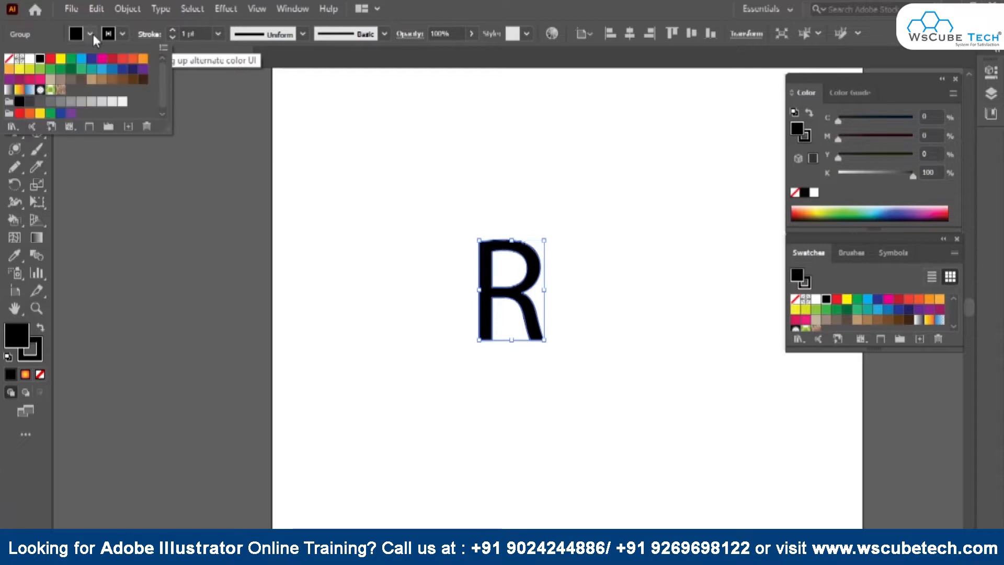
click(10, 60)
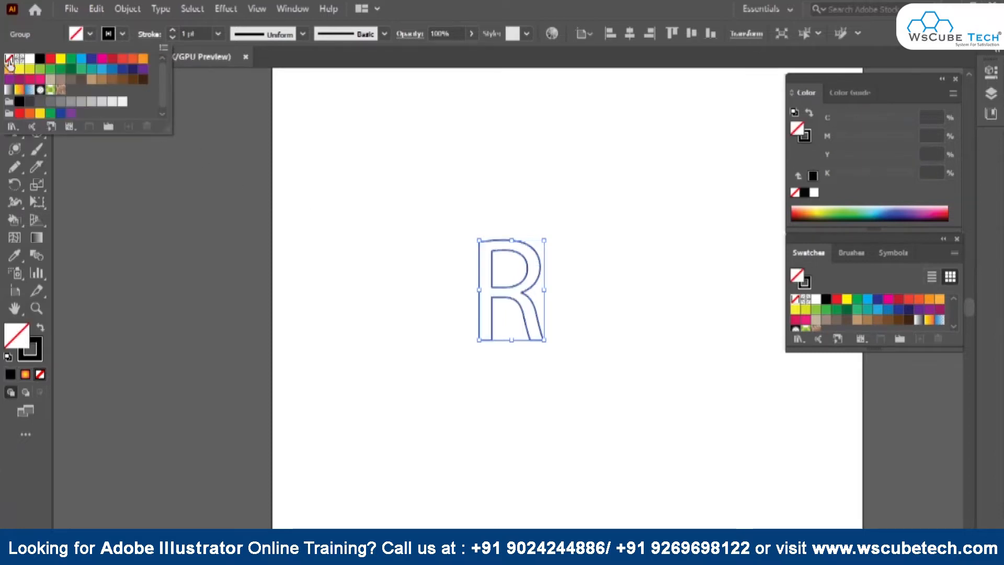
Stretch the R's right leg down and outward by moving its bottom anchor points with the Direct Selection tool.
key(a)
key(ctrl+space)
drag(470, 224, 616, 498)
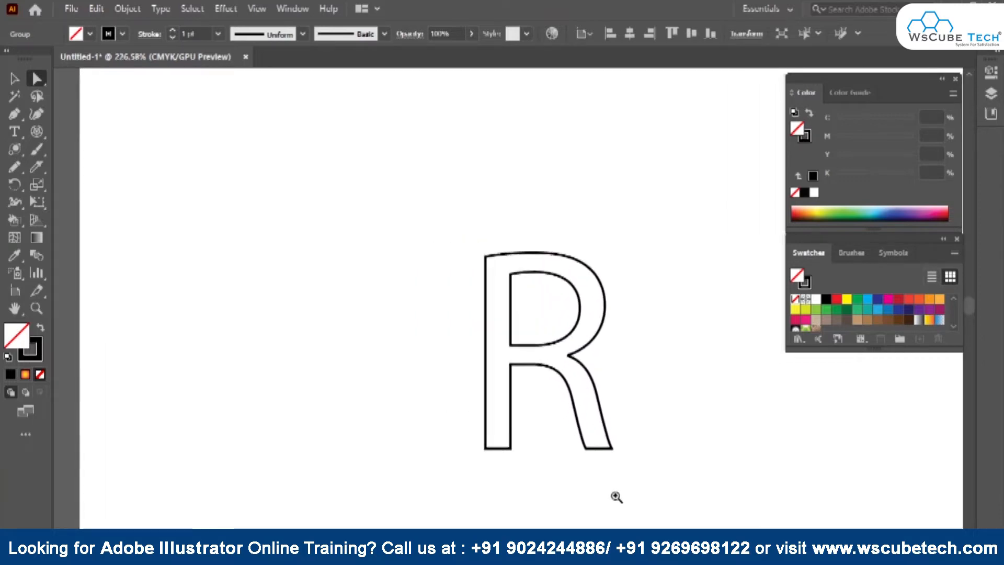
click(534, 254)
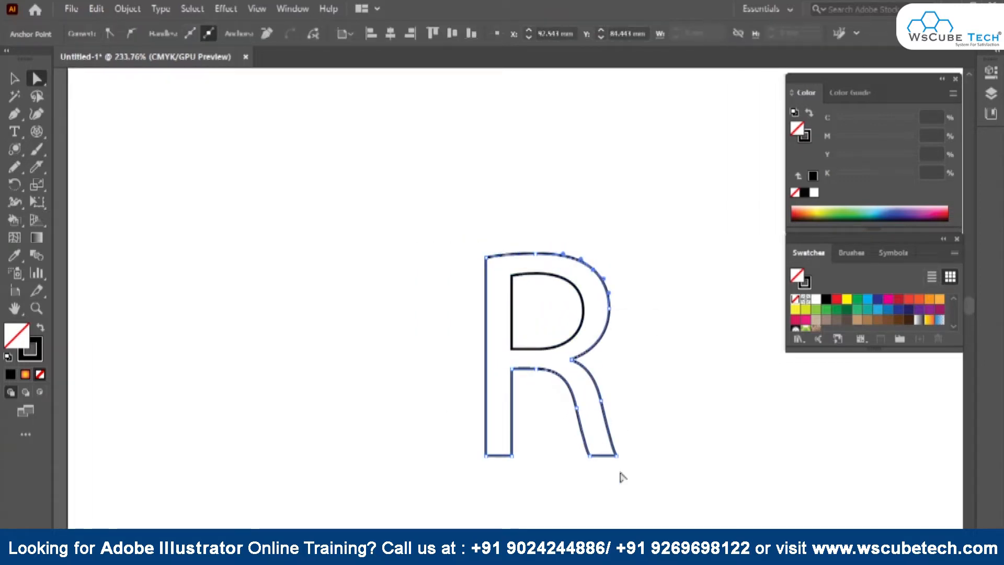
drag(617, 455, 611, 505)
drag(564, 337, 493, 234)
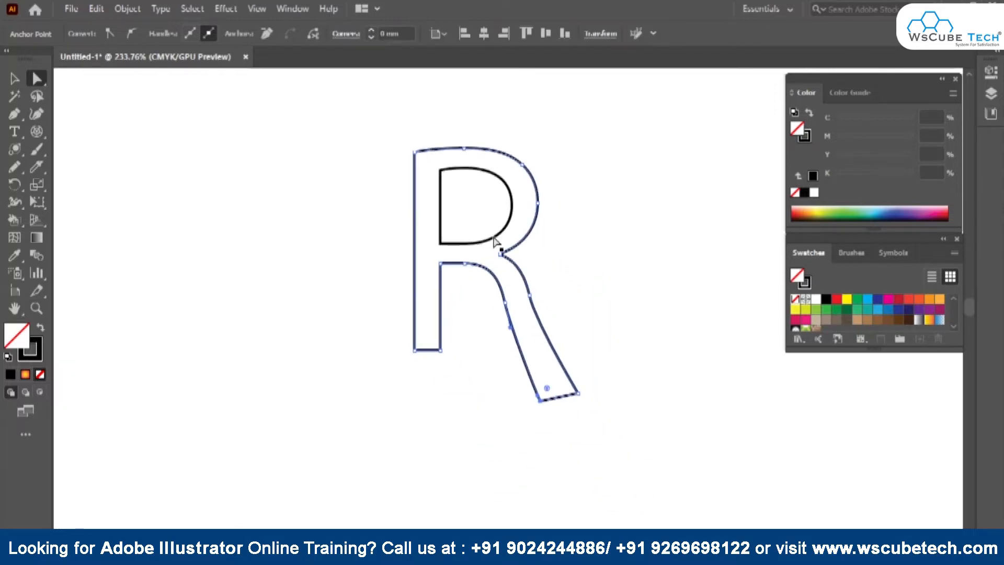
Redraw the end of the R's right leg as a large rounded bulb with the Pencil tool.
key(ctrl+minus)
key(ctrl+minus)
key(ctrl+minus)
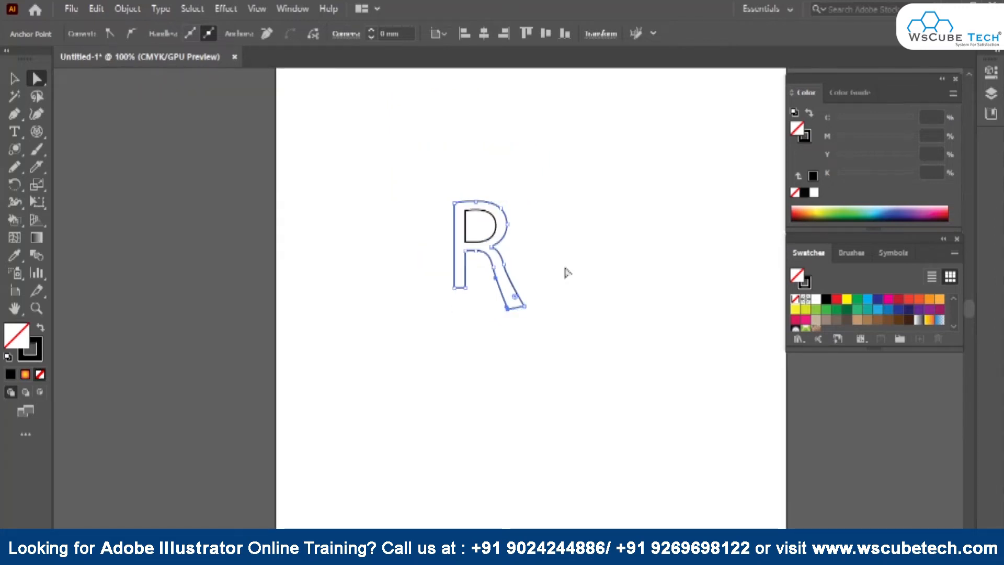
click(15, 167)
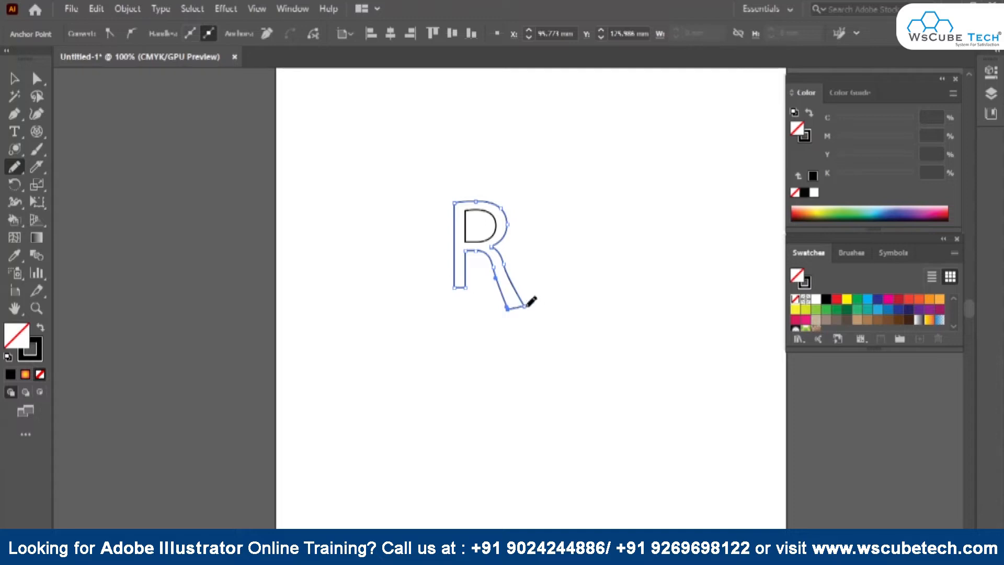
mouse_move(526, 303)
mouse_down()
mouse_move(557, 381)
mouse_move(523, 410)
mouse_move(497, 378)
mouse_move(508, 309)
mouse_up()
Move the whole letter R up and to the left on the artboard.
key(v)
click(315, 316)
drag(510, 282, 473, 236)
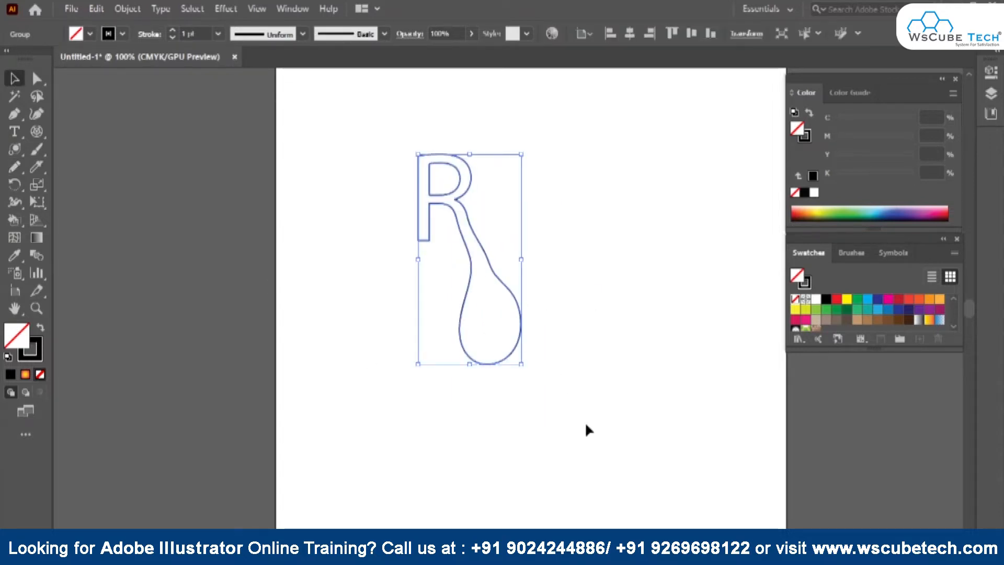
Draw a curved, pointed tail sweeping left from the bottom of the R's vertical stem with the Pencil tool.
click(14, 167)
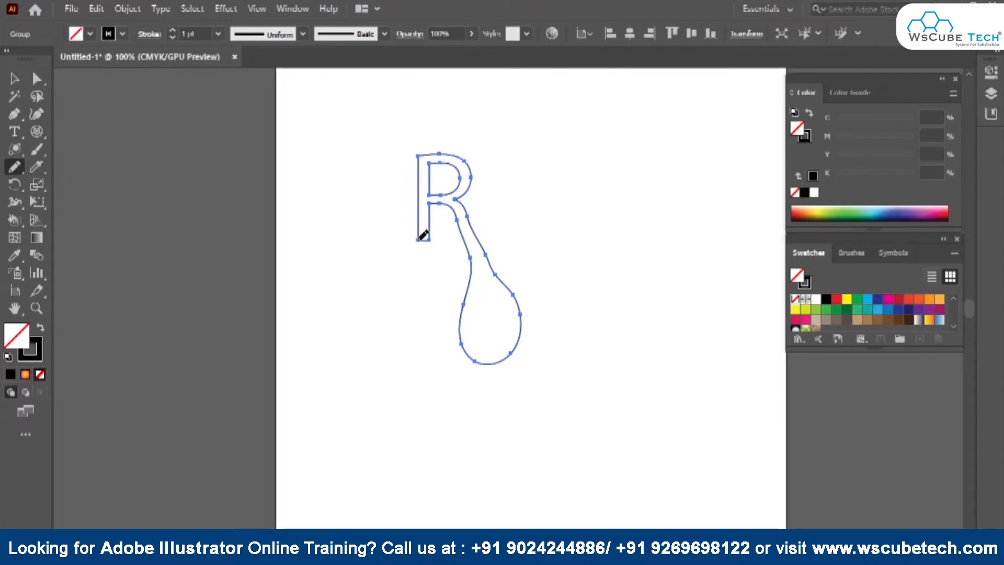
mouse_move(419, 240)
mouse_down()
mouse_move(418, 283)
mouse_move(395, 311)
mouse_move(359, 317)
mouse_move(403, 326)
mouse_move(433, 296)
mouse_move(425, 240)
mouse_up()
Redraw the top of the R's stem as a flared crown with two pointed tips and a short curl using the Pencil tool.
key(ctrl+plus)
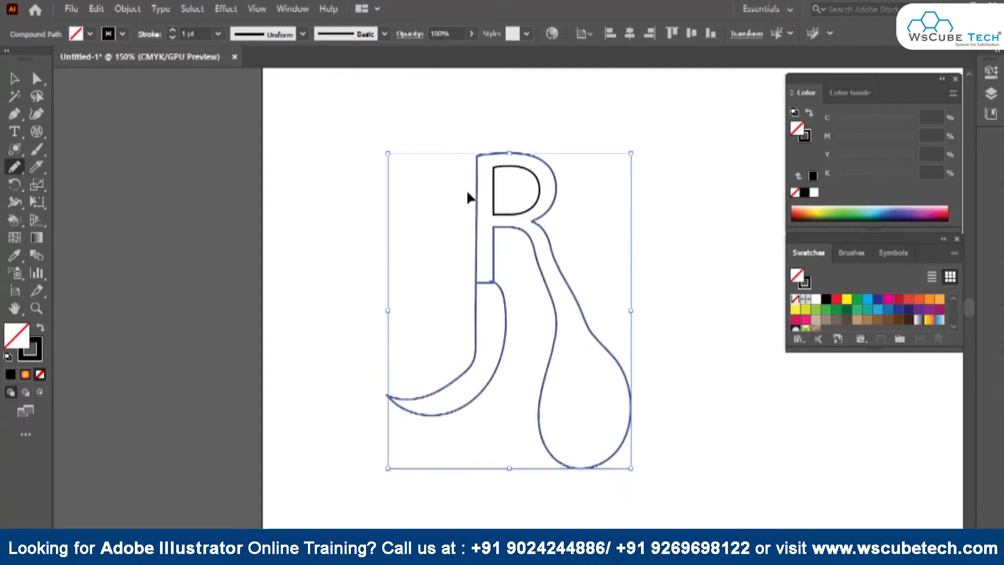
key(ctrl+plus)
key(ctrl+plus)
drag(444, 159, 374, 324)
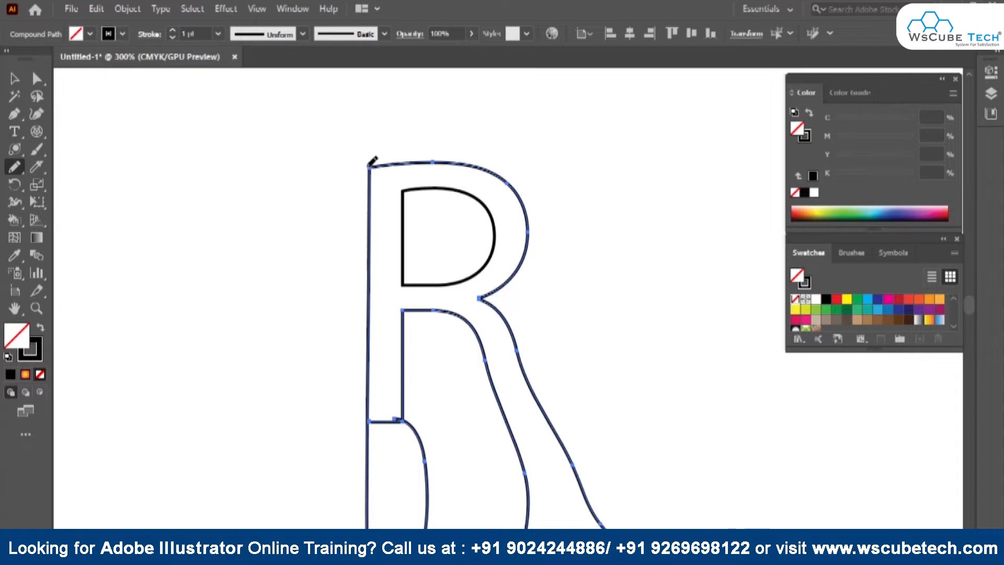
mouse_move(369, 165)
mouse_down()
mouse_move(343, 117)
mouse_move(423, 97)
mouse_move(410, 138)
mouse_move(435, 160)
mouse_up()
drag(489, 387, 387, 363)
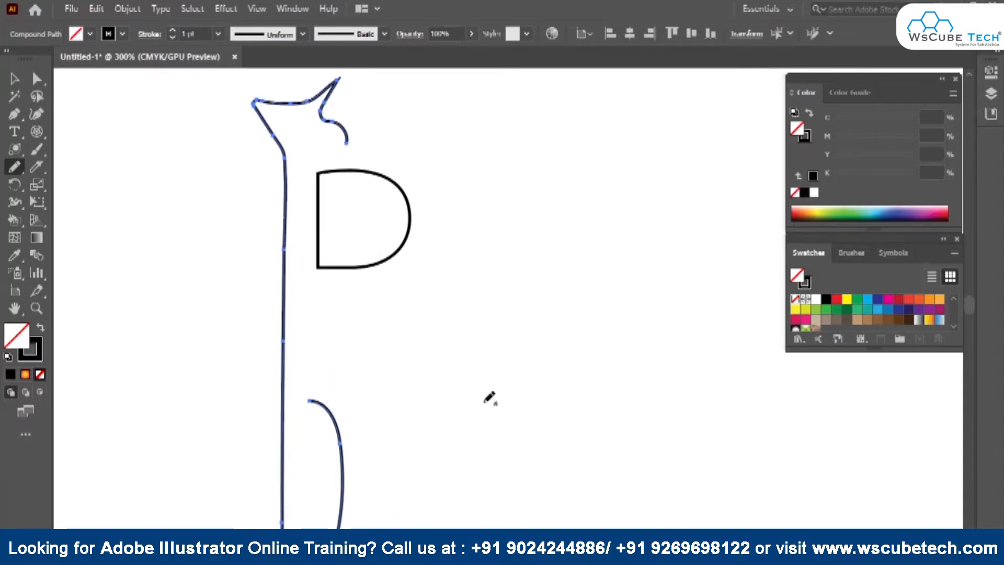
Draw a wavy pencil line from the tail's upper end up to the crown's curl to close the stem's right side, and deselect.
key(ctrl+minus)
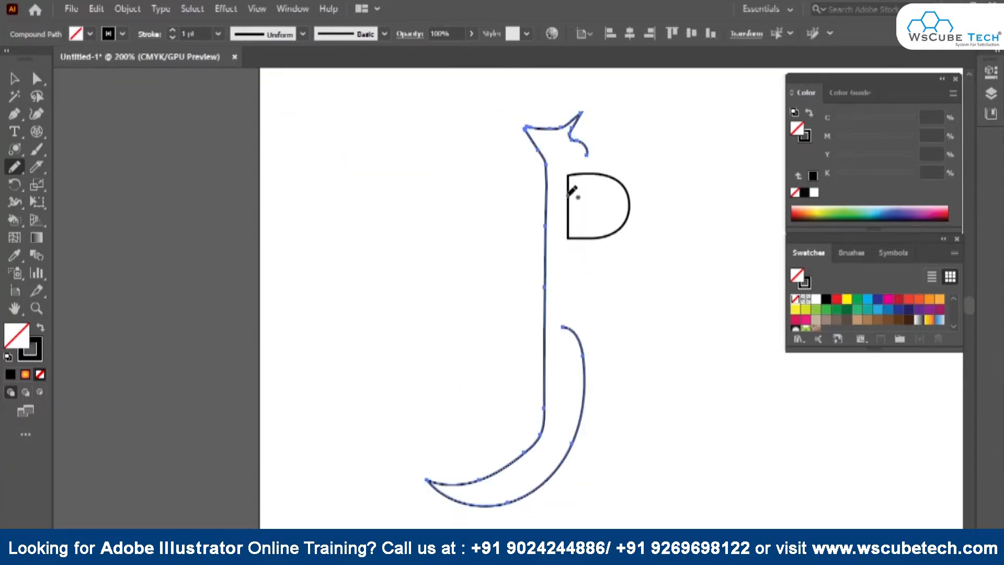
mouse_move(564, 326)
mouse_down()
mouse_move(587, 152)
mouse_move(473, 160)
mouse_up()
click(13, 79)
click(320, 220)
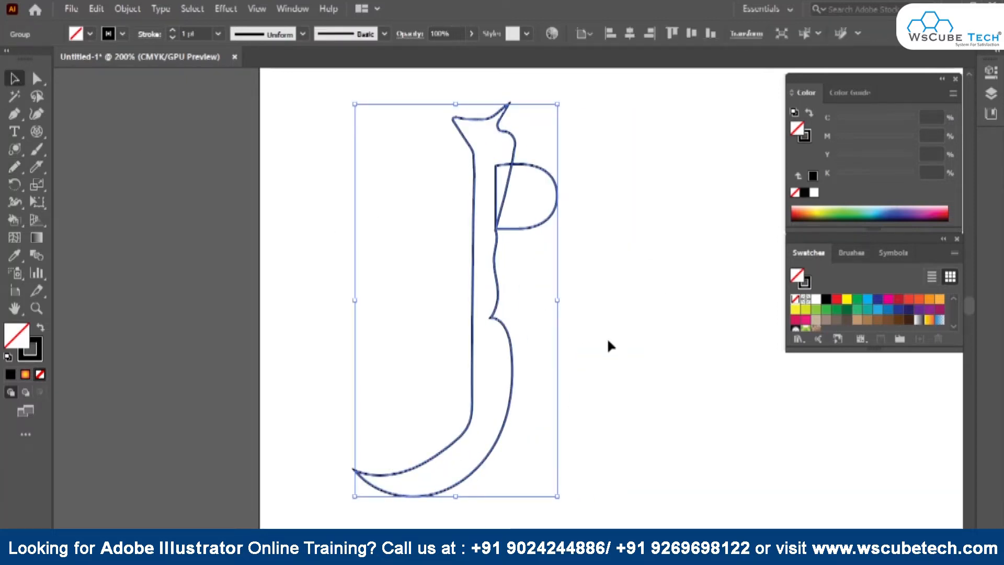
Draw a tall closed wavy shape left of the letterform with the Pencil tool and redraw its right side with a wide bulge.
click(14, 167)
mouse_move(294, 149)
mouse_down()
mouse_move(355, 151)
mouse_move(377, 234)
mouse_move(343, 314)
mouse_move(349, 399)
mouse_move(323, 364)
mouse_move(276, 380)
mouse_move(296, 262)
mouse_move(281, 207)
mouse_move(296, 148)
mouse_up()
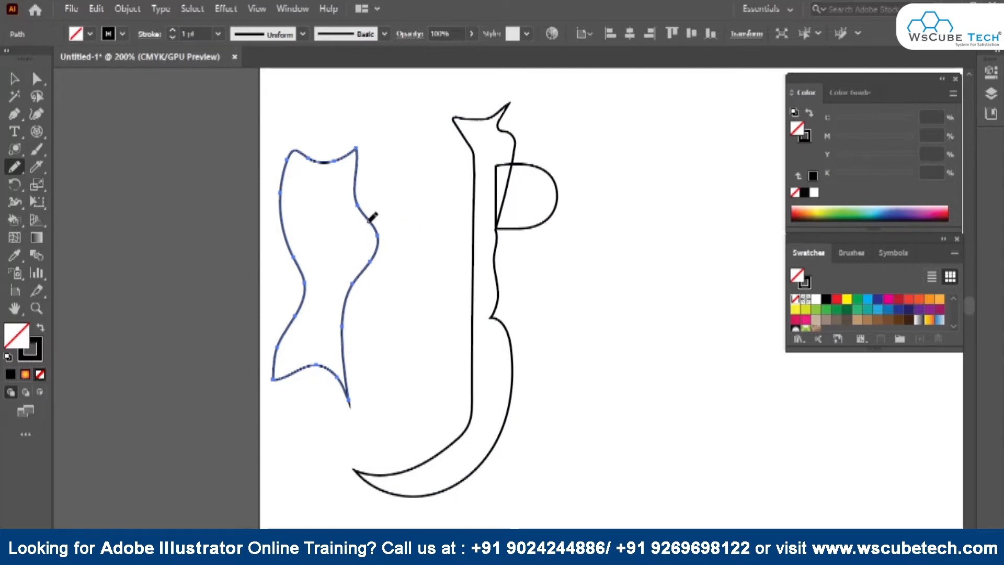
mouse_move(365, 213)
mouse_down()
mouse_move(401, 242)
mouse_move(372, 318)
mouse_move(343, 332)
mouse_move(347, 341)
mouse_up()
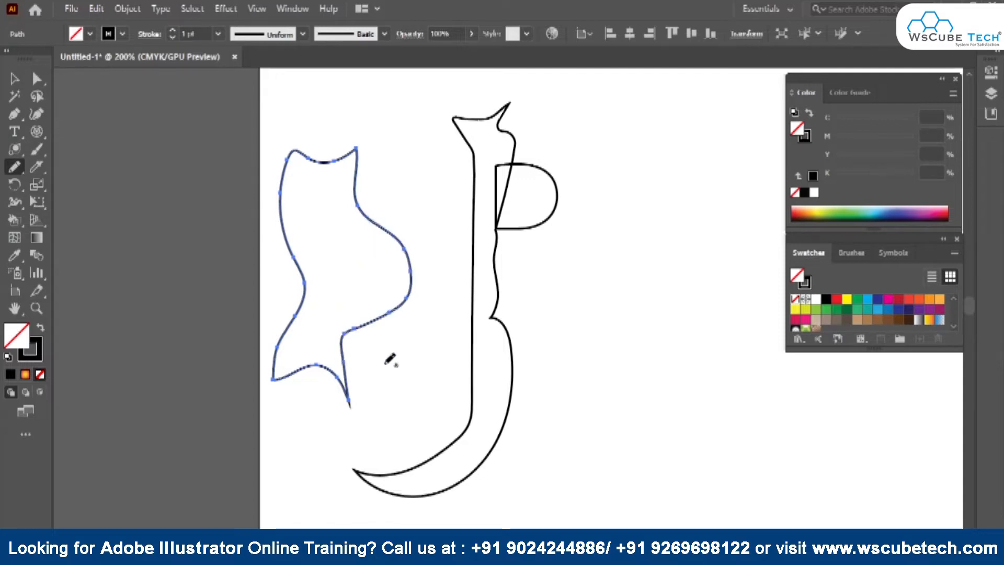
drag(359, 150, 356, 195)
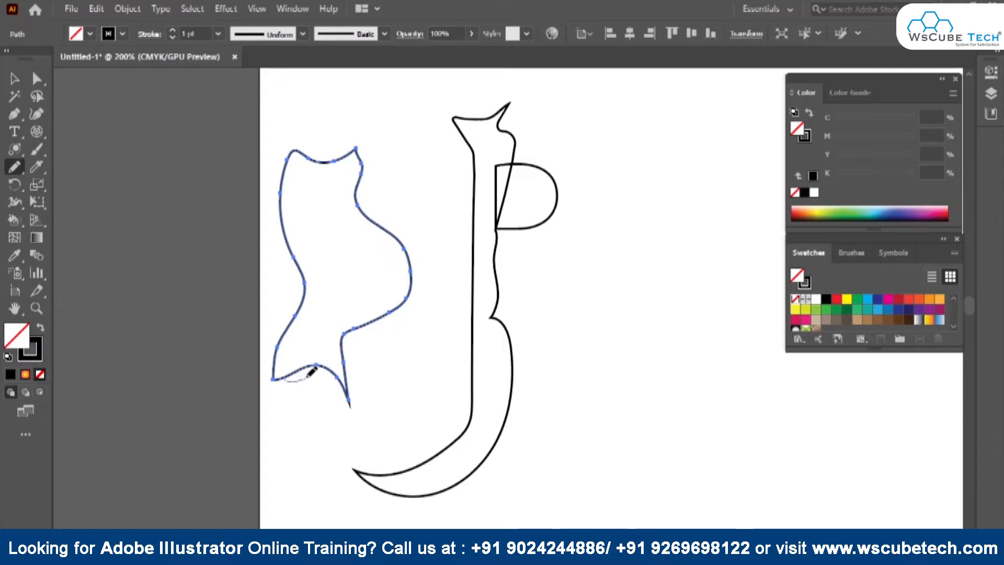
Redraw the wavy shape's bottom edge and left side with pencil strokes, and move the whole shape slightly up and to the right.
drag(310, 364, 311, 364)
mouse_move(286, 228)
mouse_down()
mouse_move(281, 274)
mouse_move(307, 294)
mouse_up()
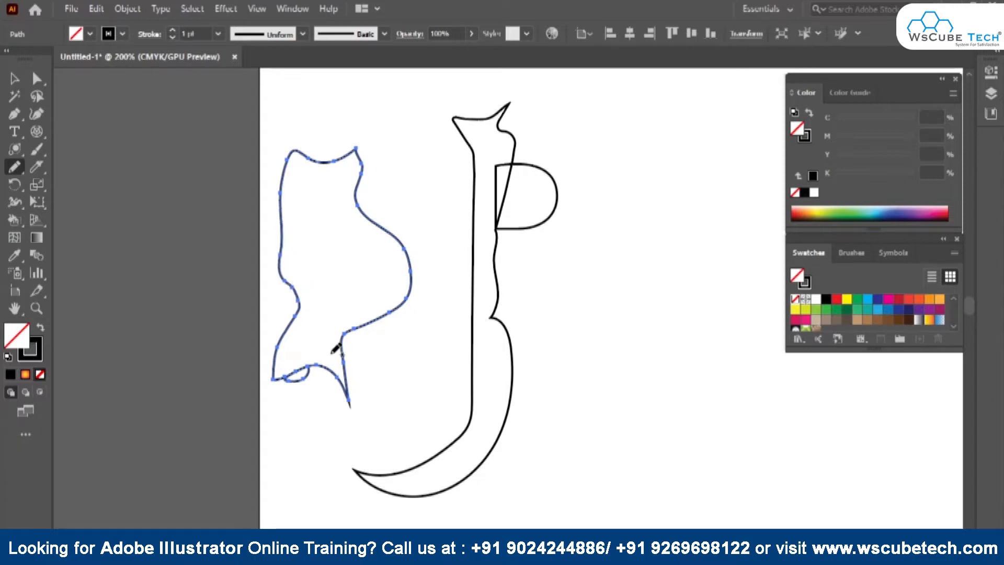
mouse_move(285, 171)
mouse_down()
mouse_move(266, 210)
mouse_move(272, 248)
mouse_move(283, 248)
mouse_move(288, 365)
mouse_move(308, 365)
mouse_up()
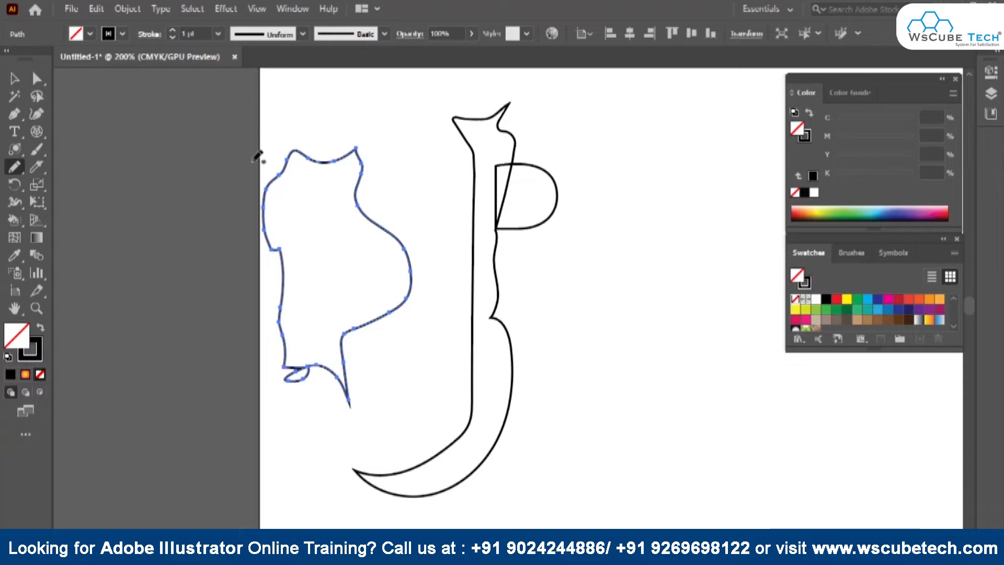
click(14, 78)
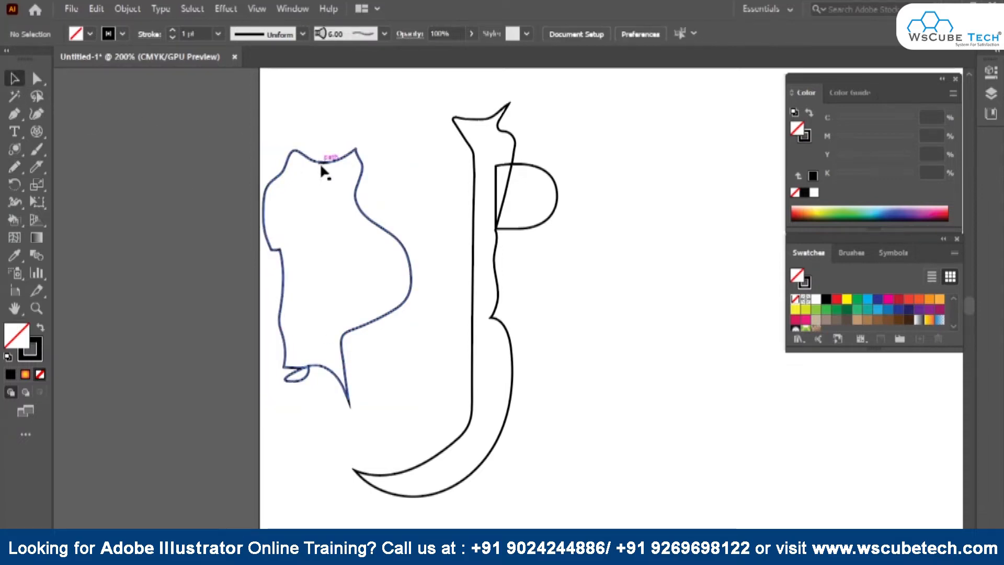
drag(328, 161, 351, 137)
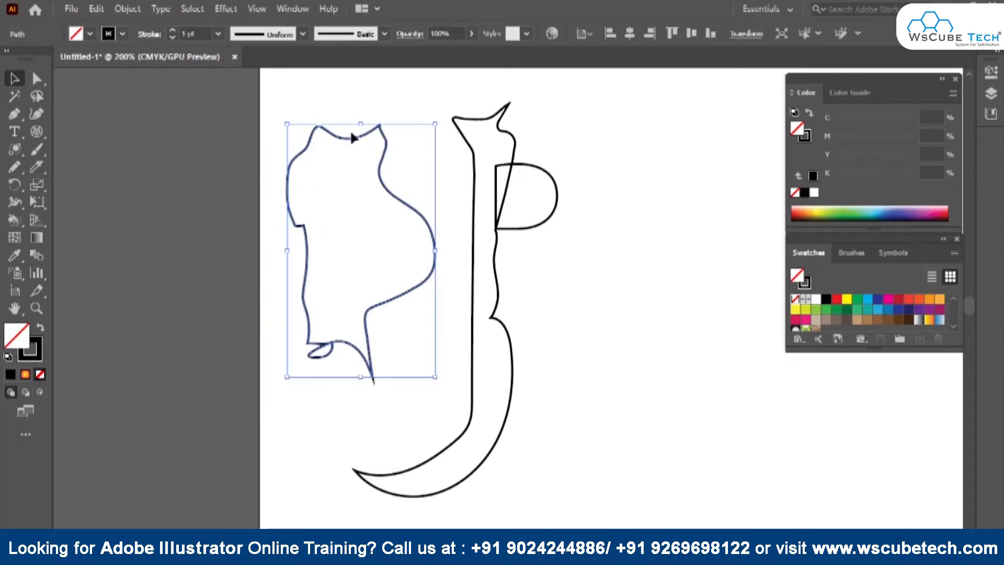
Roughen the notch and the edge just below it on the wavy shape's left side with jagged pencil strokes.
click(14, 167)
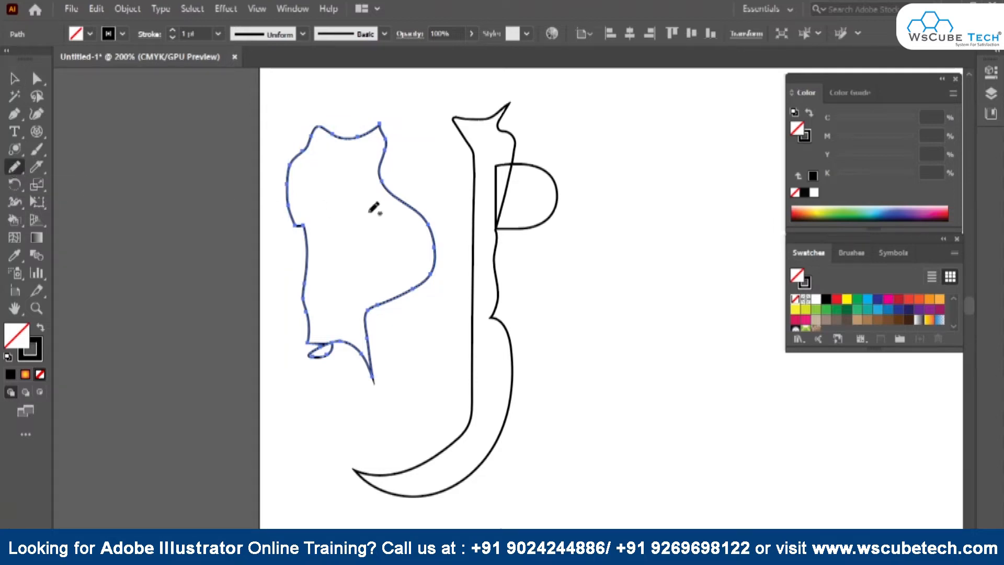
key(ctrl)
scroll(315, 280, up, 4)
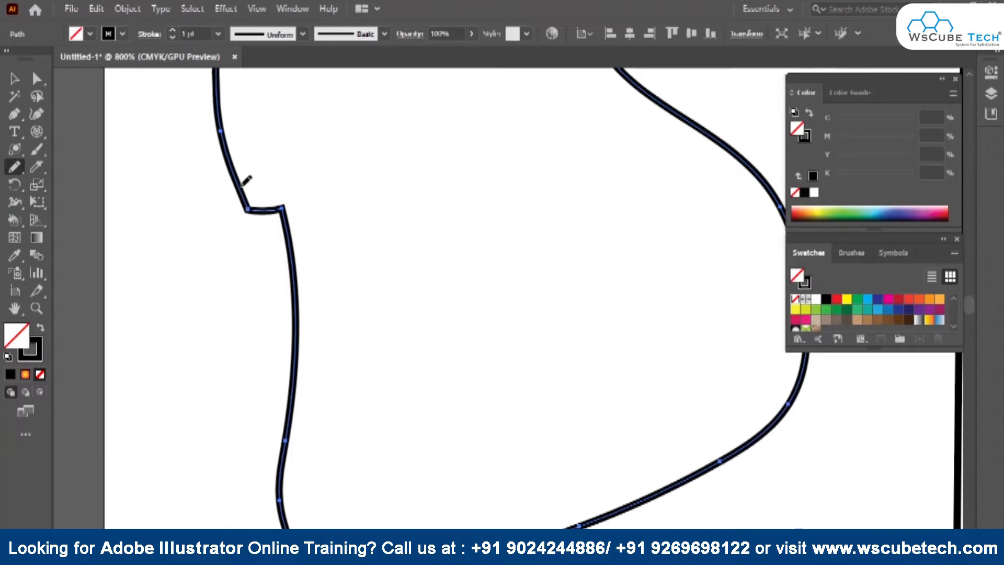
mouse_move(219, 124)
mouse_down()
mouse_move(238, 185)
mouse_move(254, 206)
mouse_move(273, 209)
mouse_move(241, 193)
mouse_move(284, 230)
mouse_move(298, 278)
mouse_up()
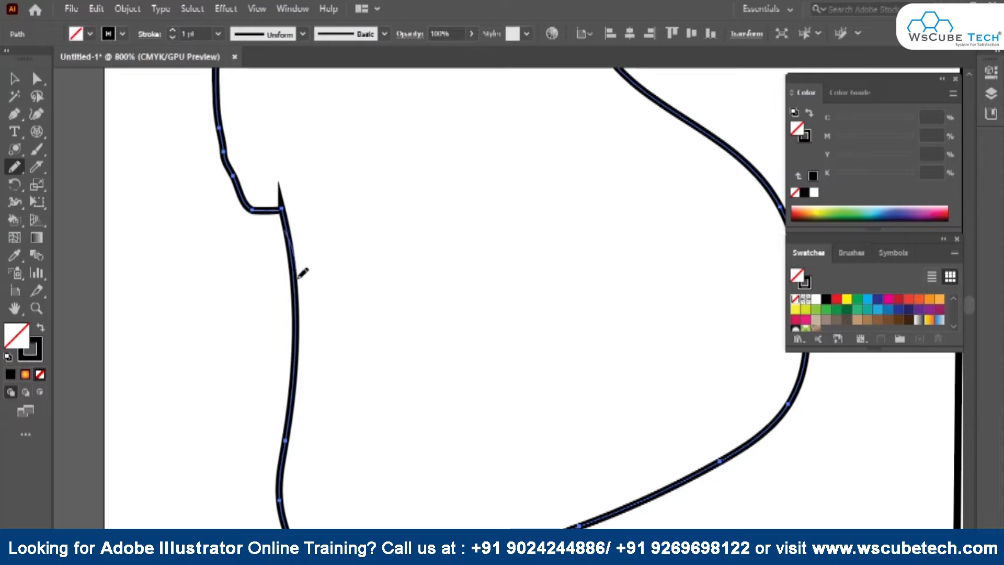
drag(280, 213, 303, 356)
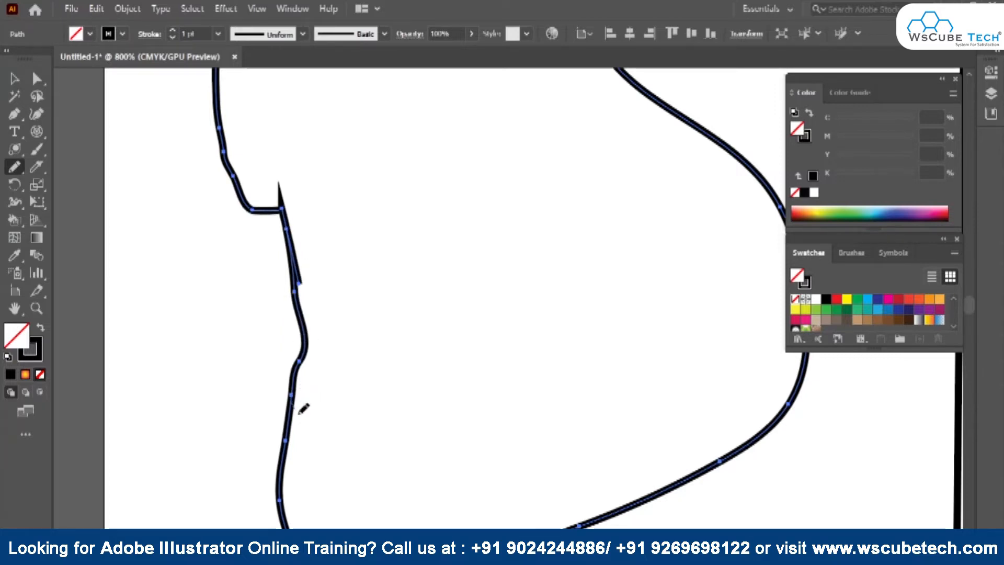
Redraw the lower part of the wavy shape's left side with uneven pencil strokes down to its bottom-left corner.
drag(295, 409, 306, 433)
key(ctrl+z)
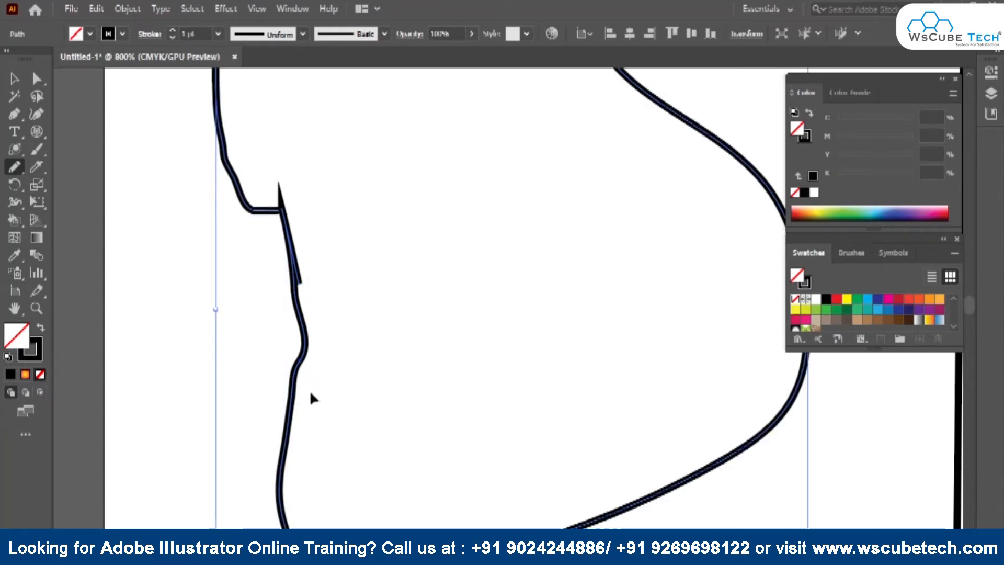
drag(294, 370, 288, 454)
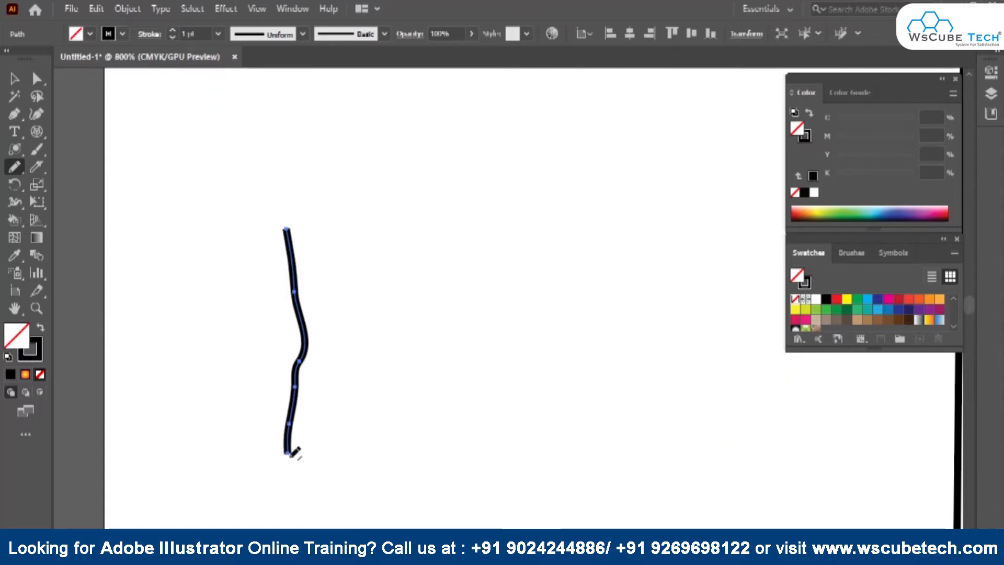
mouse_move(292, 423)
mouse_down()
mouse_move(294, 293)
mouse_move(268, 253)
mouse_move(275, 330)
mouse_up()
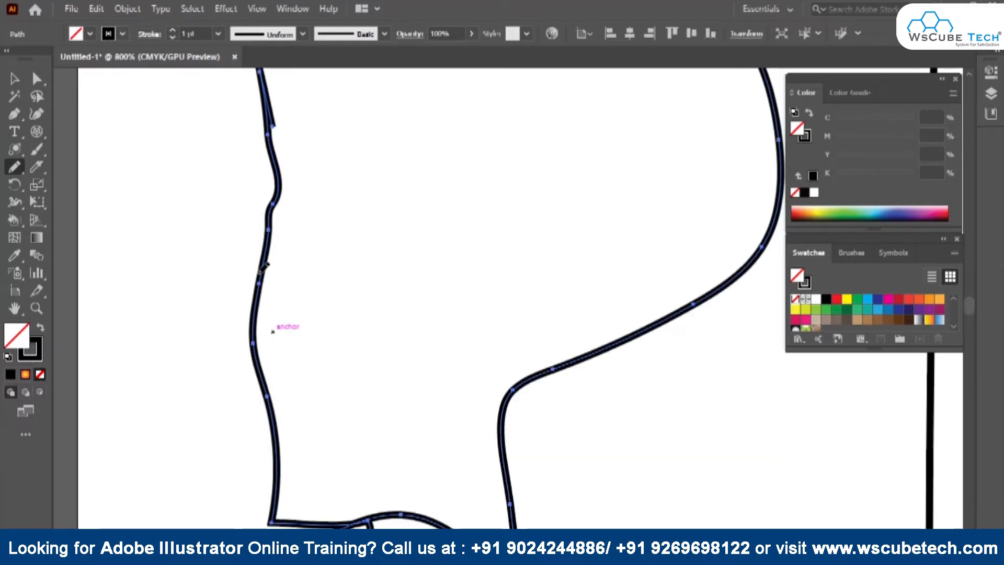
mouse_move(259, 294)
mouse_down()
mouse_move(254, 338)
mouse_move(282, 475)
mouse_move(273, 522)
mouse_up()
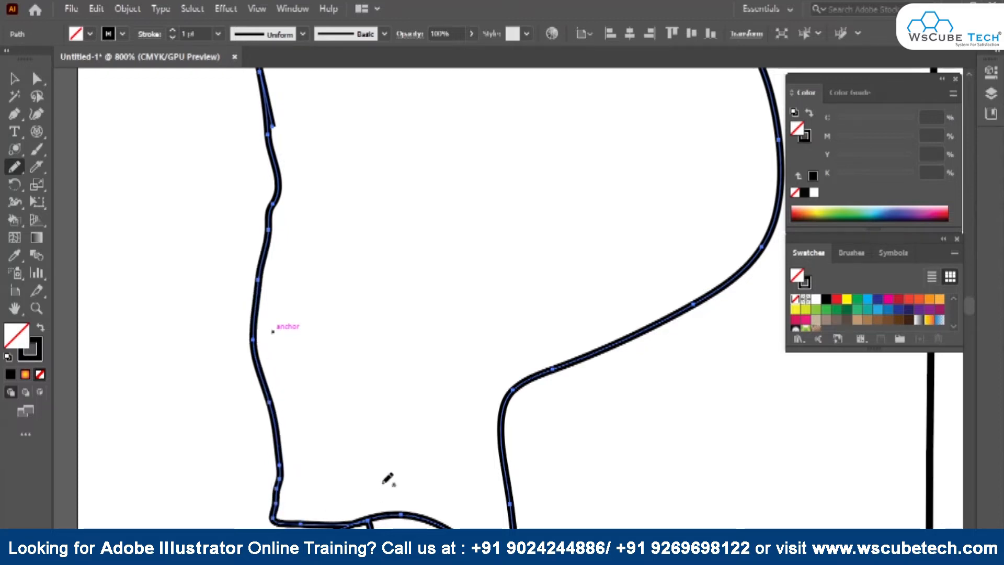
click(14, 166)
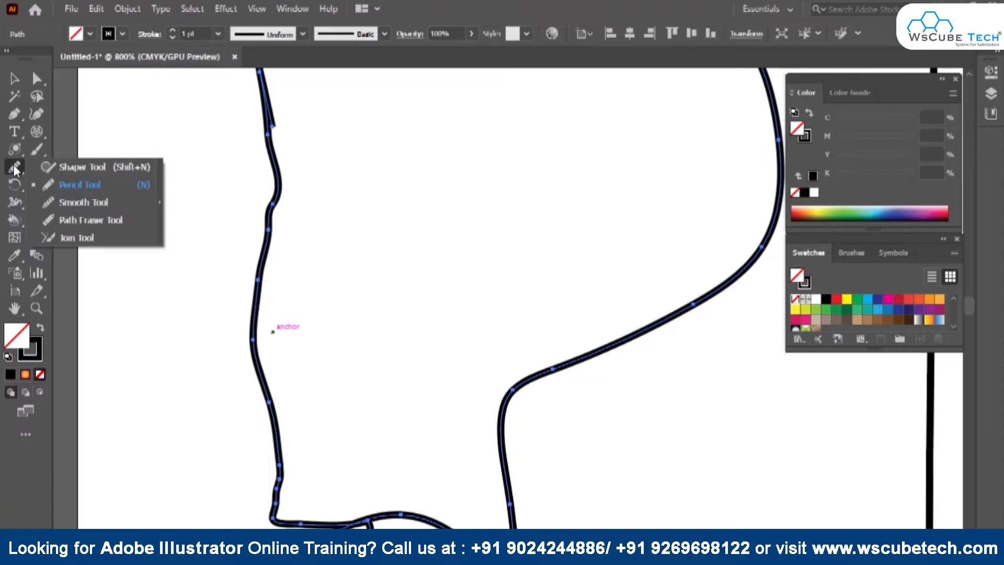
click(60, 187)
key(ctrl+minus)
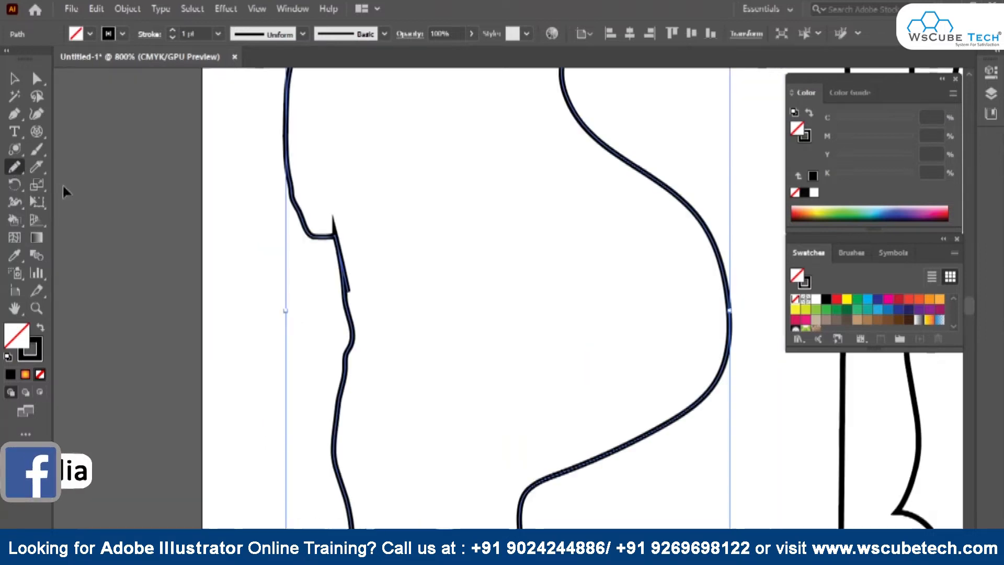
key(ctrl+minus)
key(ctrl+minus)
key(ctrl+0)
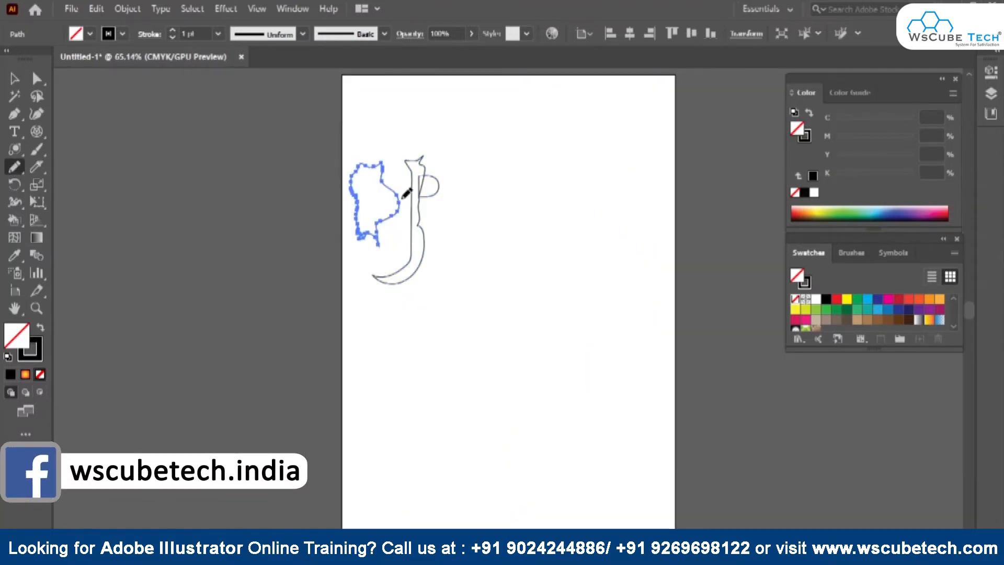
key(ctrl+plus)
key(ctrl+plus)
key(ctrl+plus)
drag(303, 267, 195, 229)
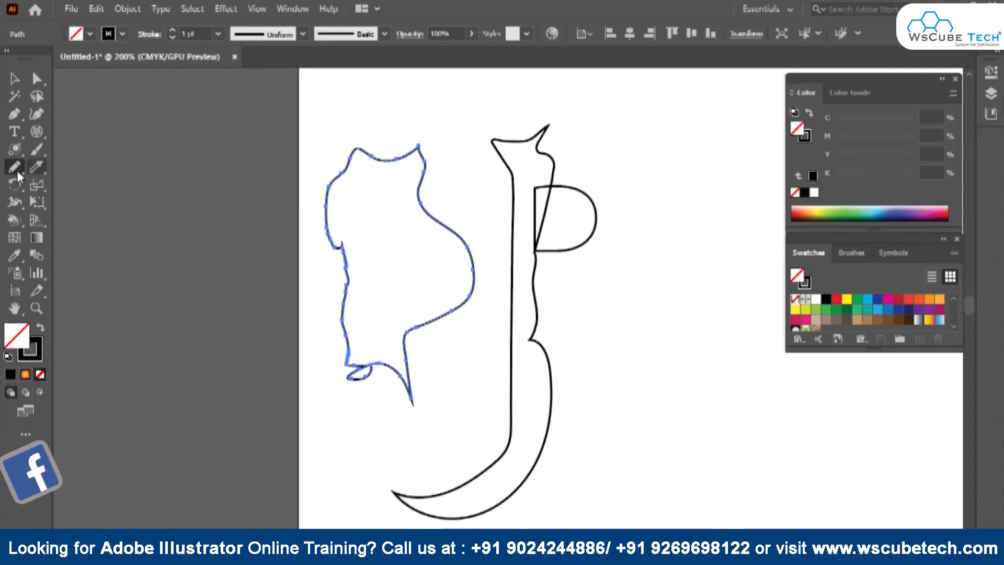
Smooth the upper left edge of the wavy shape with the Smooth tool.
click(16, 168)
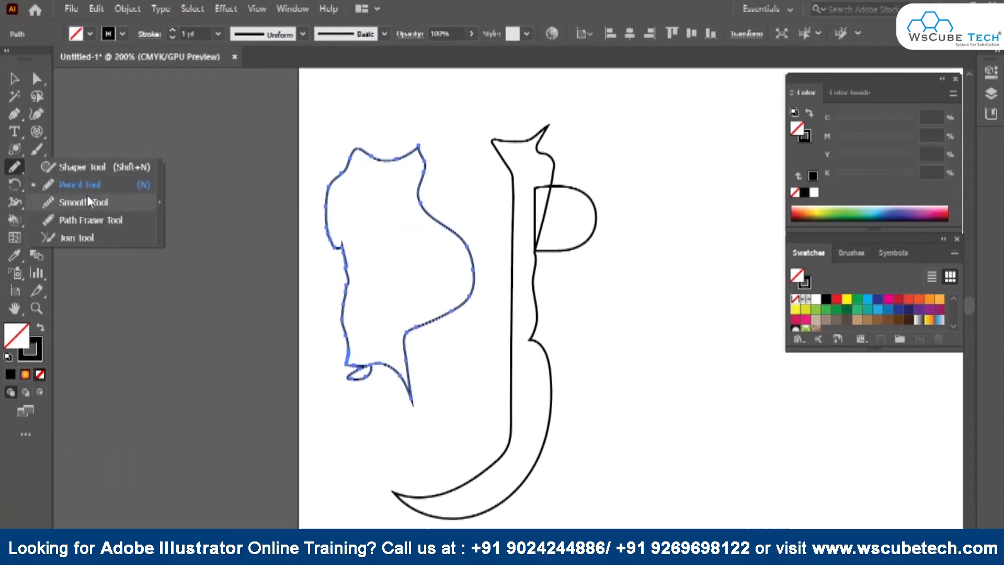
click(87, 195)
key(ctrl+plus)
key(ctrl+plus)
key(ctrl+plus)
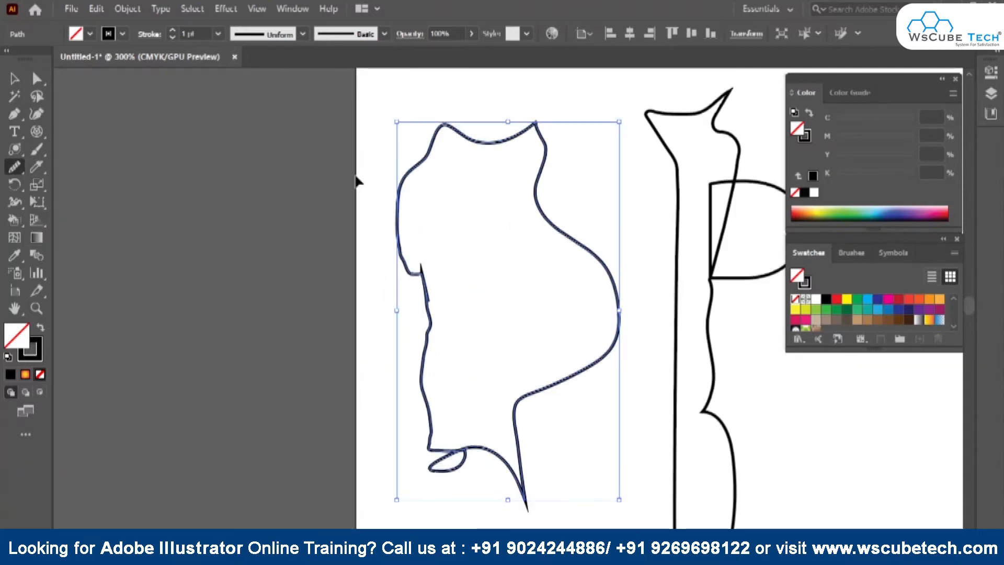
drag(353, 127, 347, 240)
drag(292, 323, 280, 225)
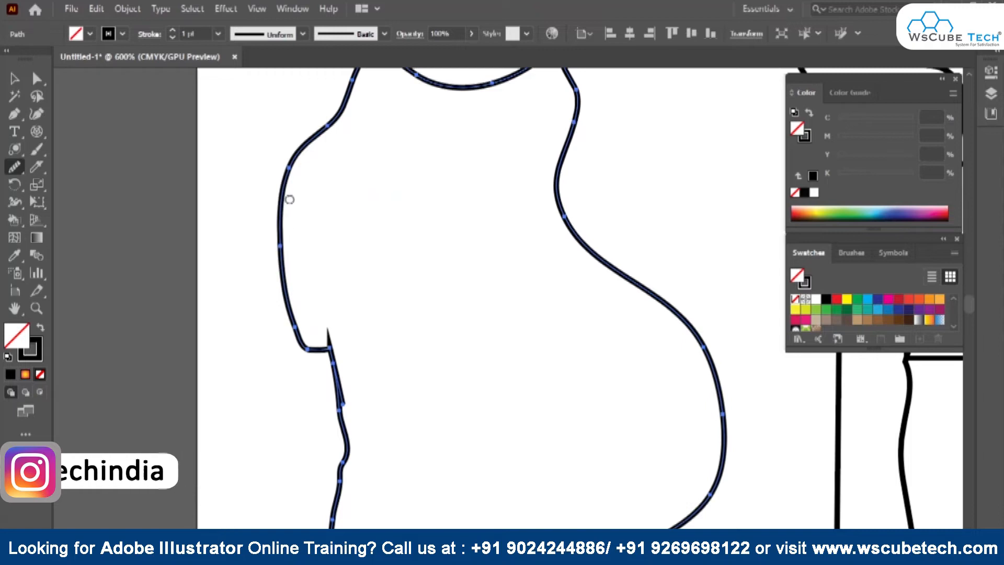
drag(295, 158, 281, 231)
Smooth the jagged notch, the lower left edge and the pointed bottom tip of the wavy shape with the Smooth tool.
drag(332, 362, 341, 392)
drag(341, 391, 344, 424)
drag(341, 399, 345, 434)
drag(470, 492, 362, 224)
mouse_move(401, 414)
mouse_down()
mouse_move(407, 467)
mouse_move(381, 420)
mouse_up()
mouse_move(356, 377)
mouse_down()
mouse_move(376, 411)
mouse_move(404, 421)
mouse_move(398, 450)
mouse_up()
mouse_move(310, 353)
mouse_down()
mouse_move(217, 391)
mouse_move(201, 388)
mouse_move(204, 372)
mouse_move(212, 395)
mouse_move(235, 371)
mouse_move(219, 357)
mouse_up()
right_click(13, 170)
click(51, 199)
Fill the decorative letterform with the red swatch (C 0, M 100, Y 100, K 0) and deselect it.
click(16, 79)
key(ctrl+0)
click(422, 209)
drag(346, 146, 609, 421)
drag(487, 374, 389, 311)
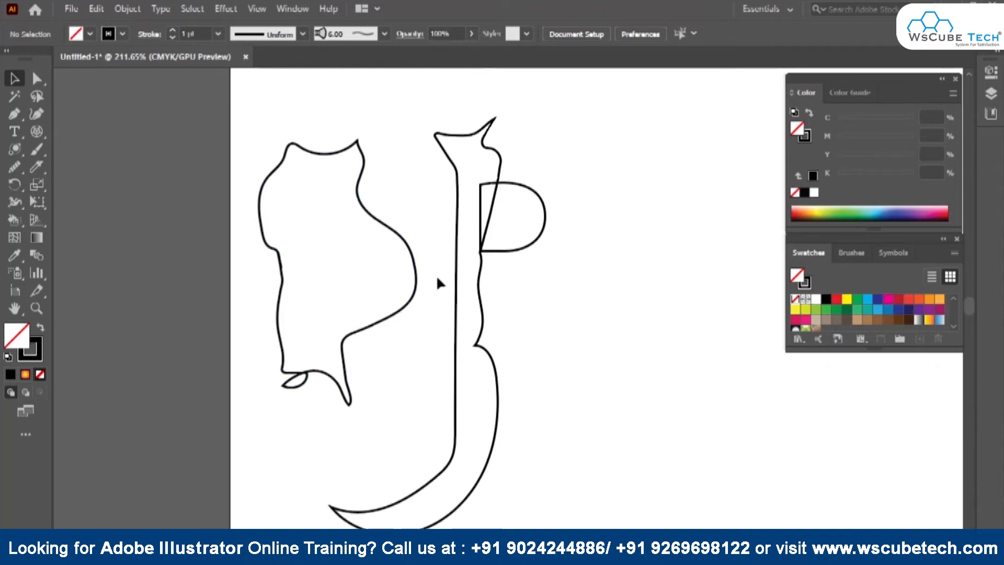
click(455, 279)
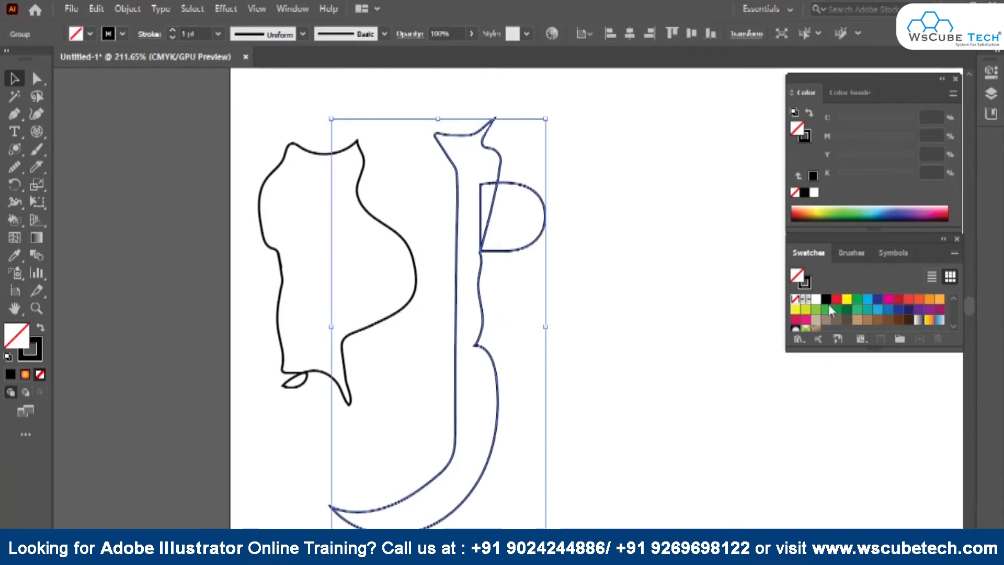
click(836, 299)
click(438, 284)
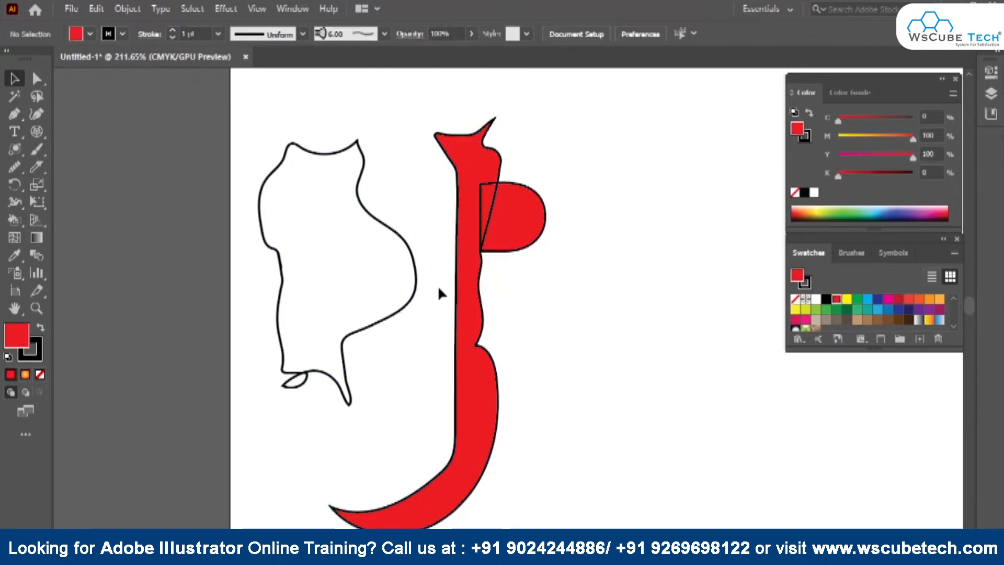
Erase the straight left edge of the letterform's bowl and the start of its top edge with the Path Eraser tool.
key(ctrl+plus)
key(ctrl+plus)
drag(403, 331, 374, 420)
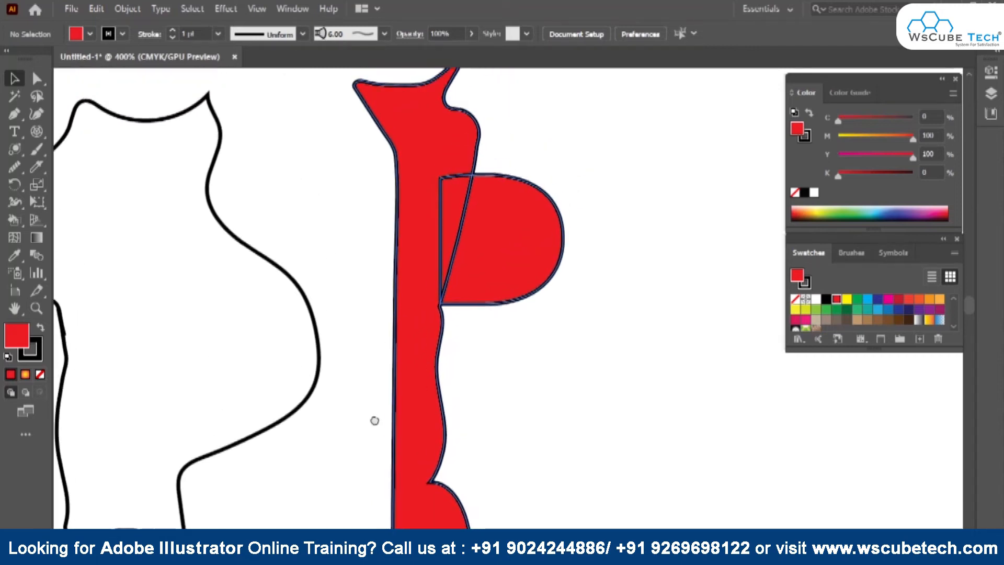
click(14, 167)
mouse_move(14, 175)
mouse_down()
mouse_move(71, 196)
mouse_move(77, 219)
mouse_up()
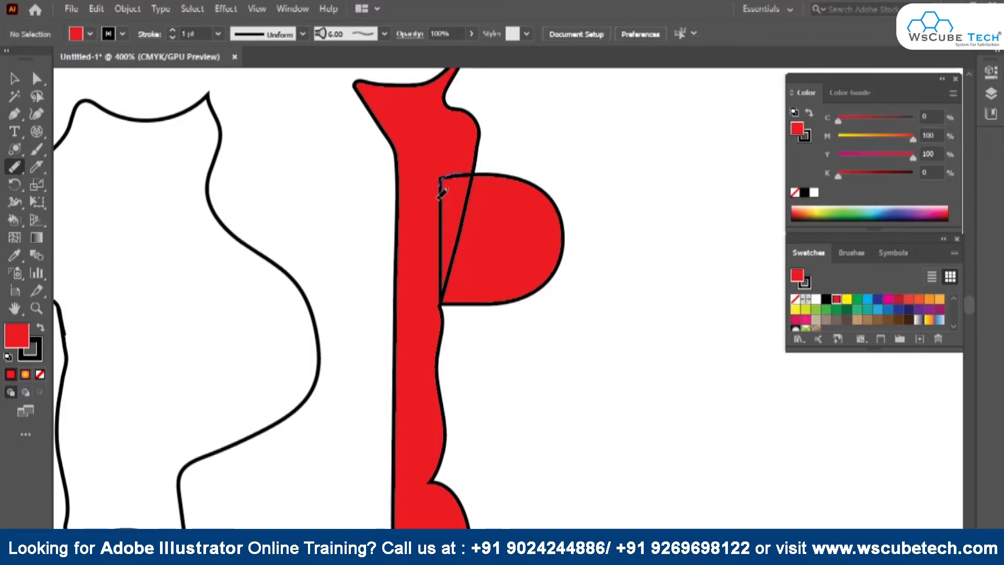
ctrl+click(445, 187)
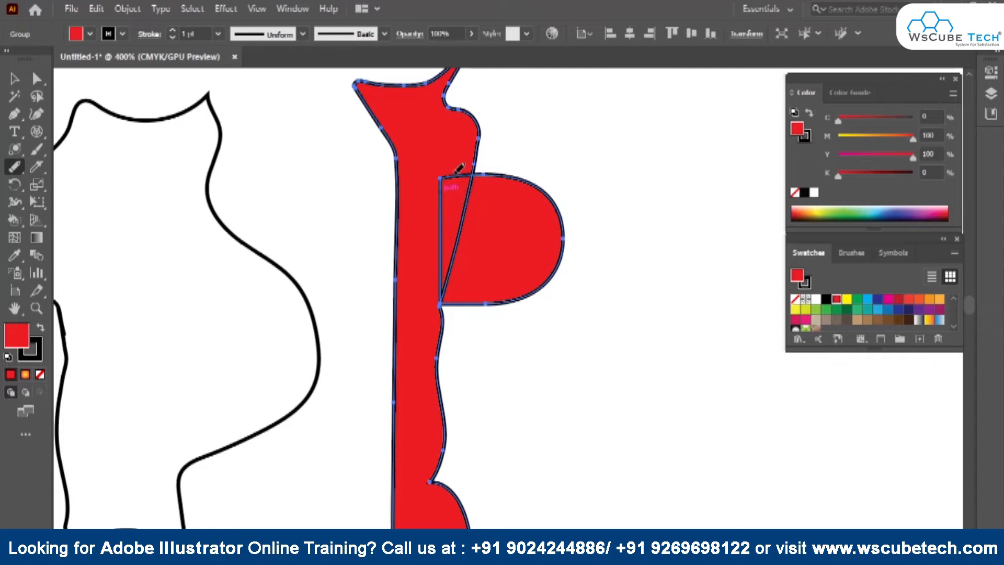
mouse_move(462, 171)
mouse_down()
mouse_move(440, 178)
mouse_move(460, 174)
mouse_move(441, 177)
mouse_move(442, 265)
mouse_move(468, 210)
mouse_move(450, 283)
mouse_up()
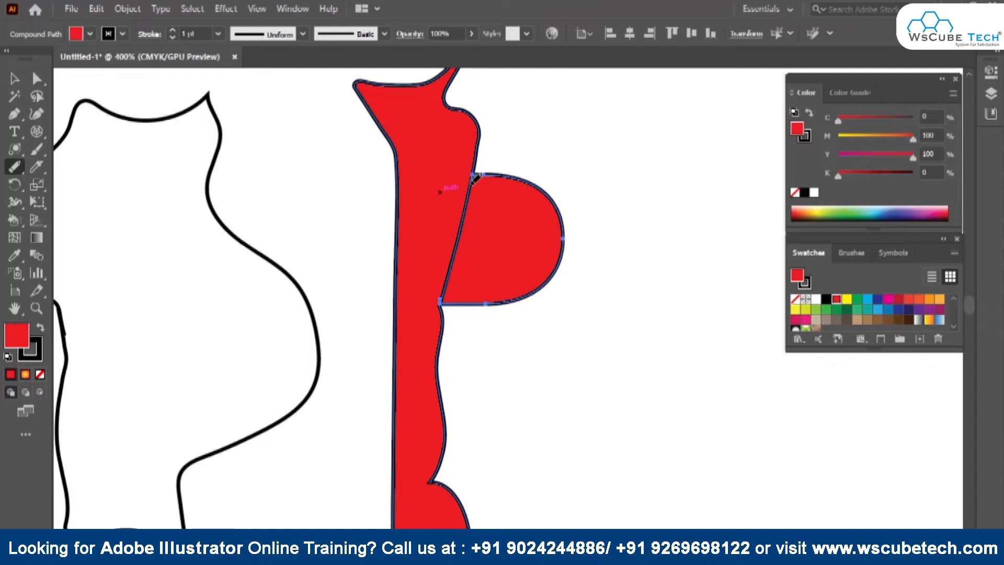
drag(459, 227, 453, 261)
drag(475, 175, 492, 174)
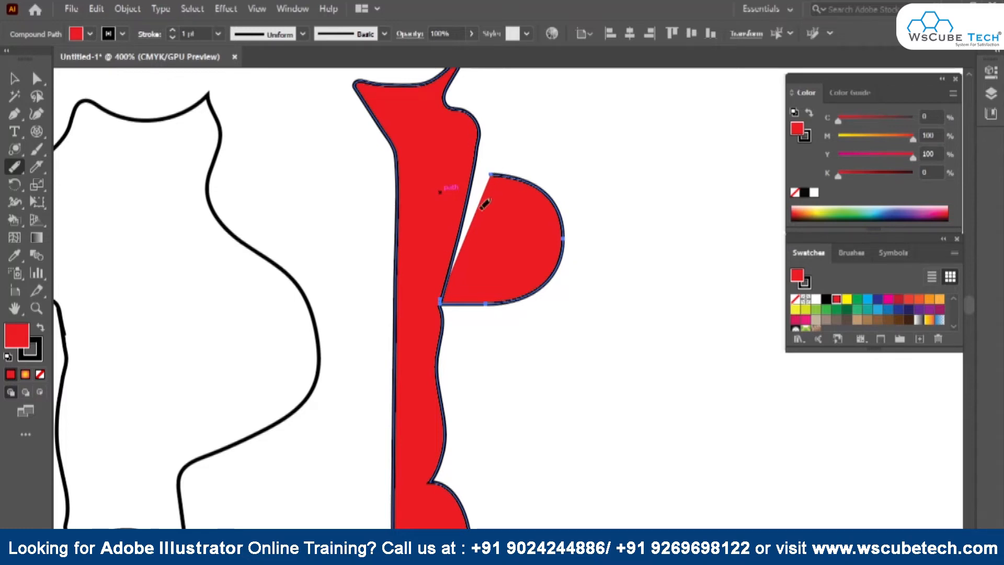
Erase the bowl's lower left end, a piece of its outer curve and the stem's edge beside the bowl with the Path Eraser tool.
drag(440, 304, 446, 303)
click(450, 303)
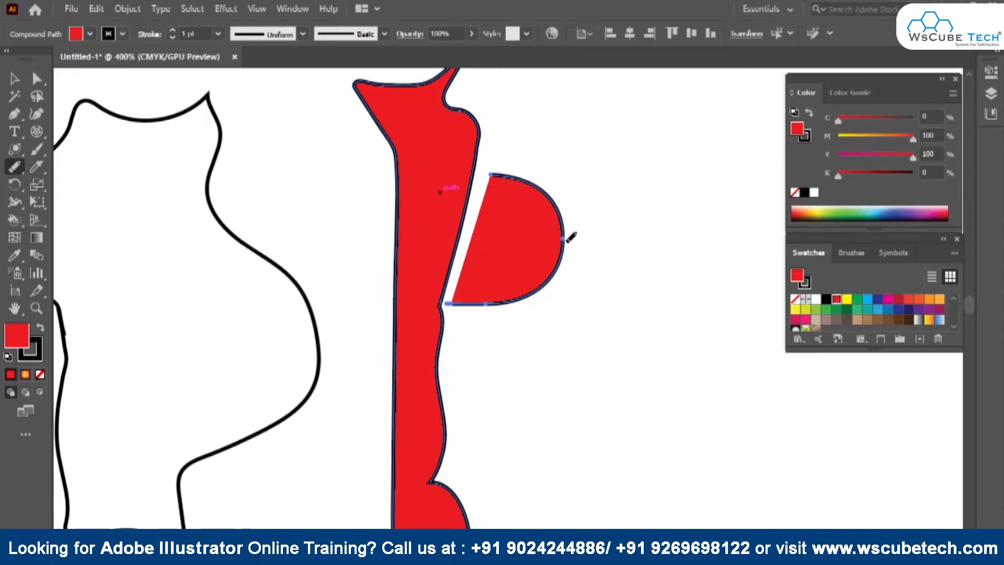
drag(557, 269, 561, 246)
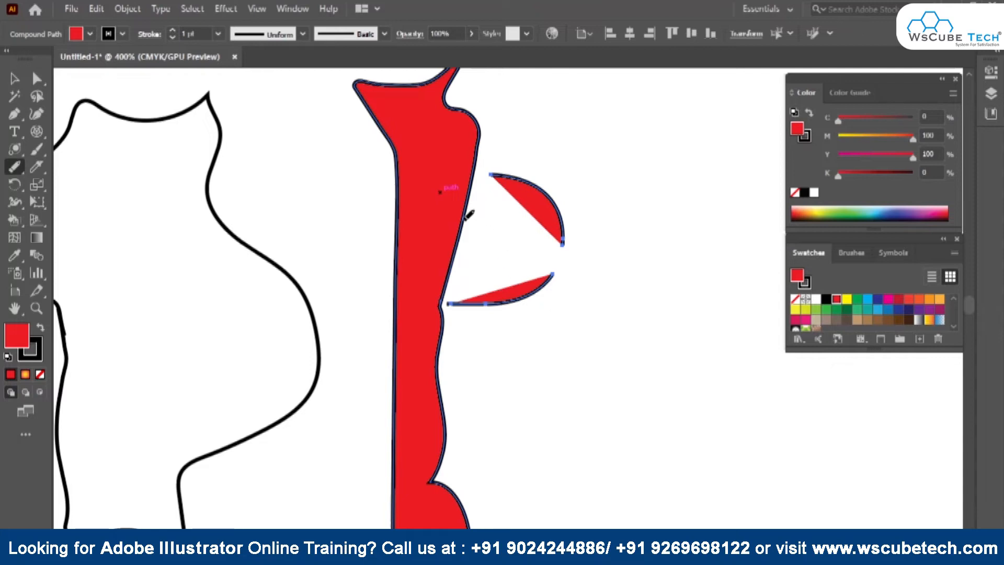
ctrl+click(440, 343)
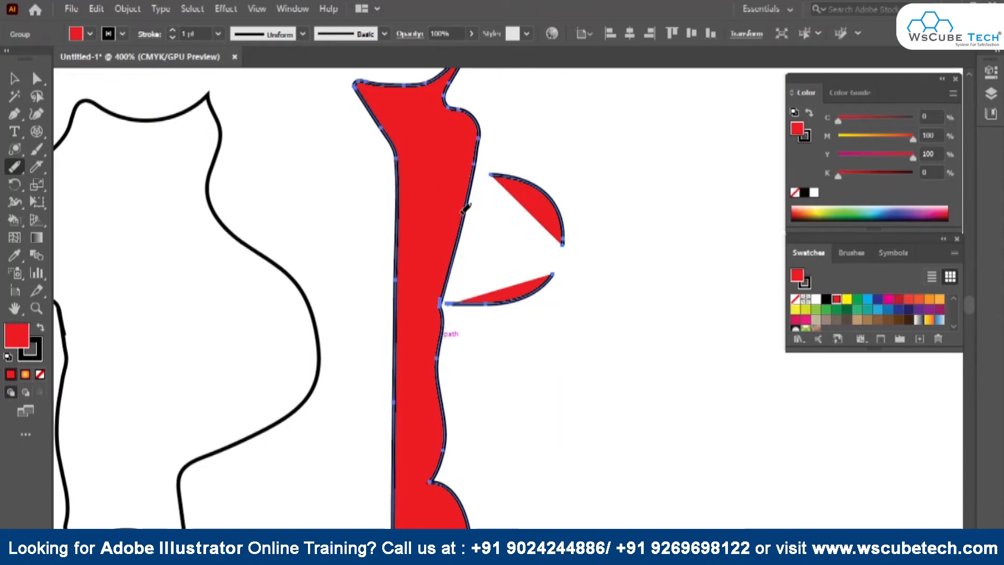
drag(463, 209, 447, 296)
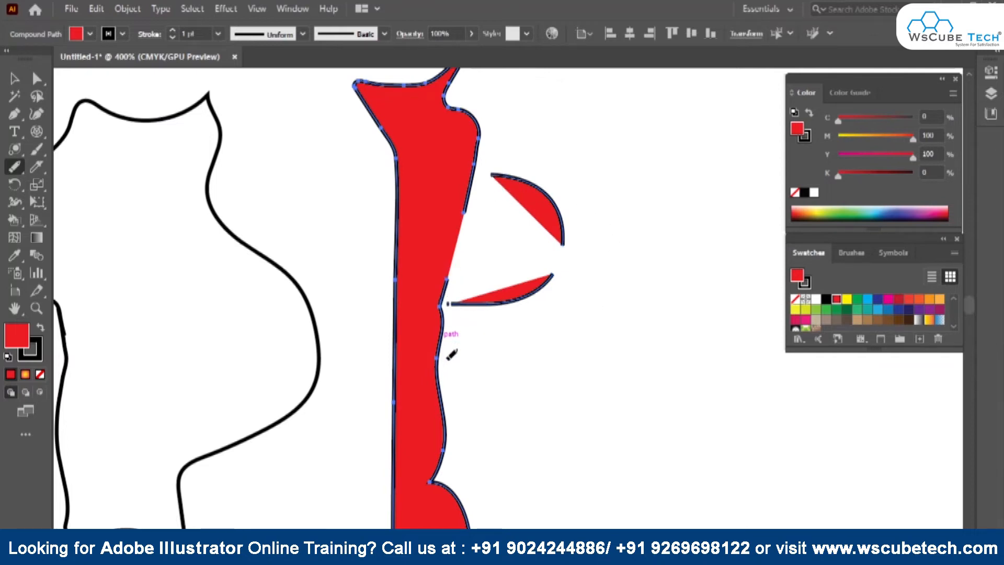
mouse_move(443, 309)
mouse_down()
mouse_move(445, 335)
mouse_move(445, 285)
mouse_move(435, 285)
mouse_move(446, 279)
mouse_move(440, 307)
mouse_up()
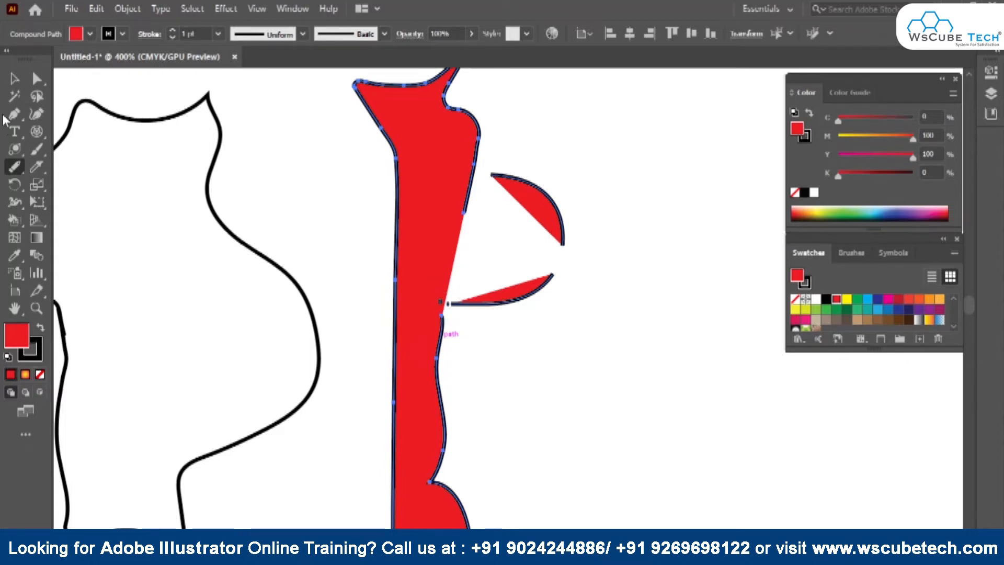
Remove the fill from the whole letterform and move it slightly up and to the right on the artboard.
key(v)
click(353, 196)
drag(433, 205, 411, 212)
key(ctrl+0)
drag(335, 146, 534, 377)
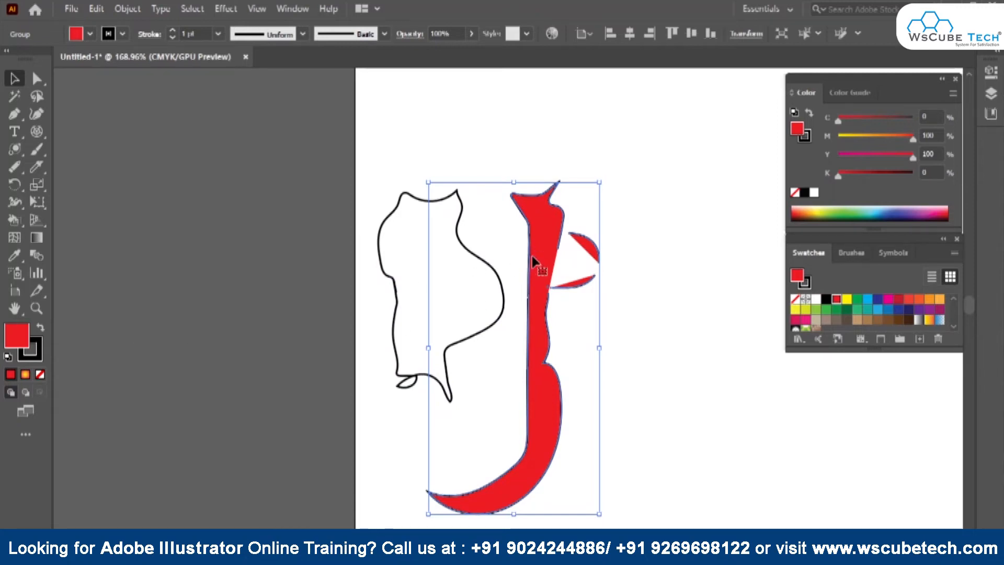
click(89, 33)
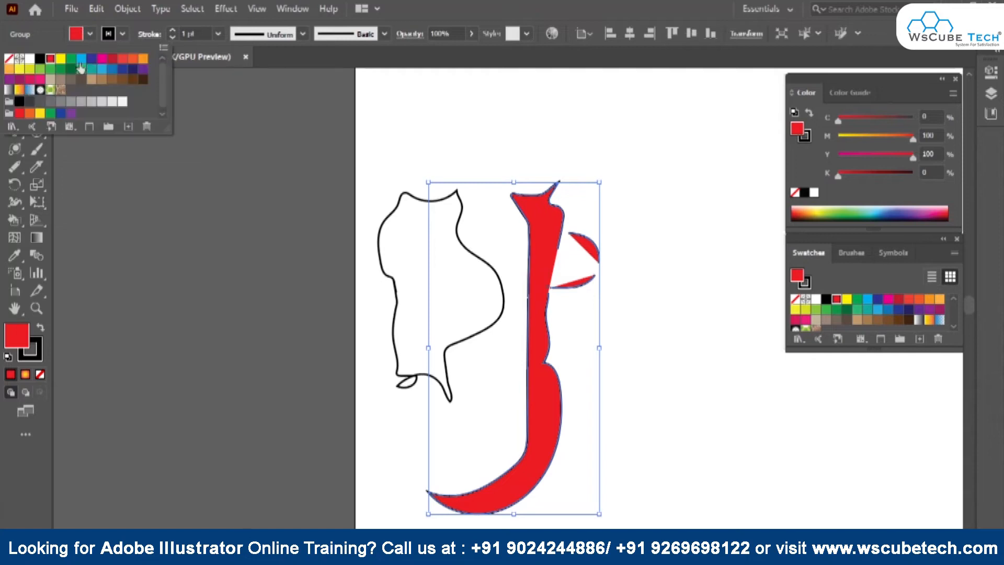
click(10, 59)
click(661, 297)
click(661, 297)
drag(574, 296, 602, 284)
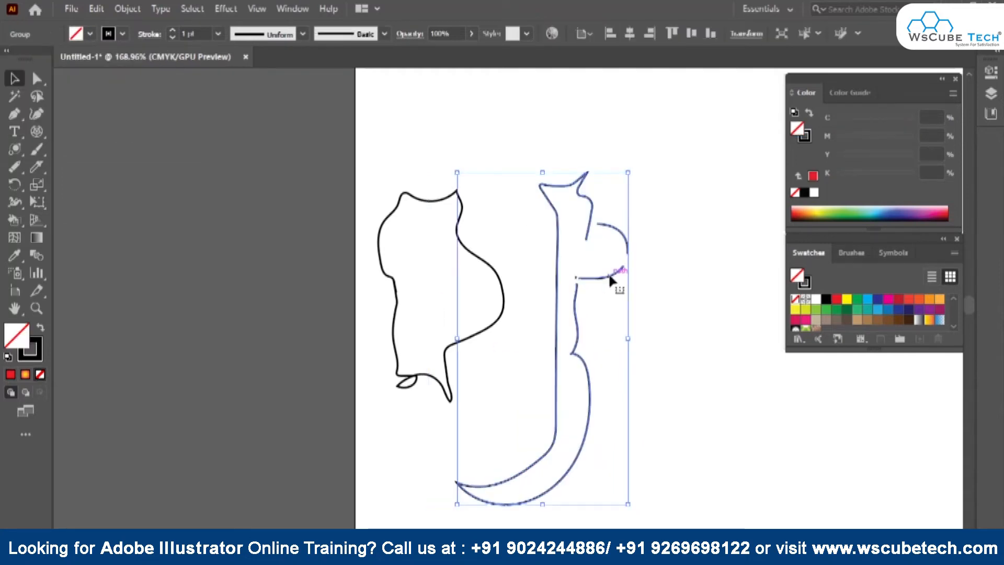
Erase two short gaps in the stem's left edge with the Path Eraser tool and move the detached lower part down and right.
drag(14, 166, 94, 194)
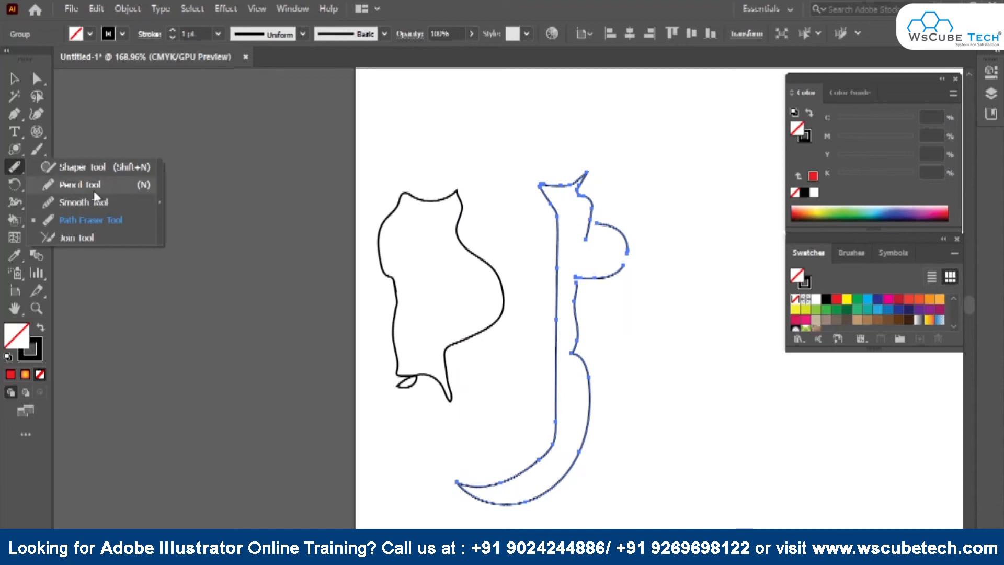
click(99, 218)
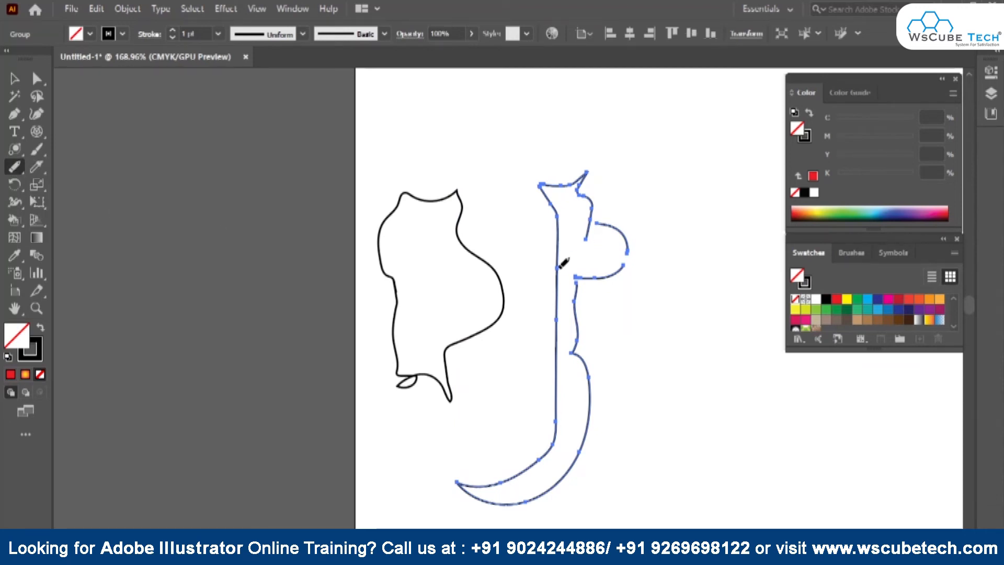
drag(558, 271, 556, 316)
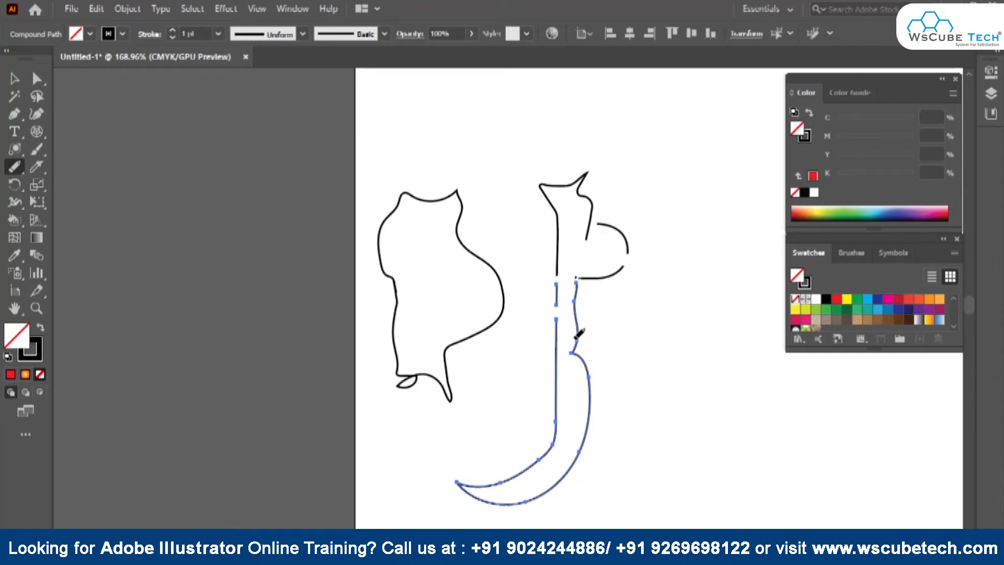
mouse_move(15, 168)
mouse_down()
mouse_move(53, 187)
mouse_move(65, 215)
mouse_up()
key(v)
drag(555, 325, 588, 344)
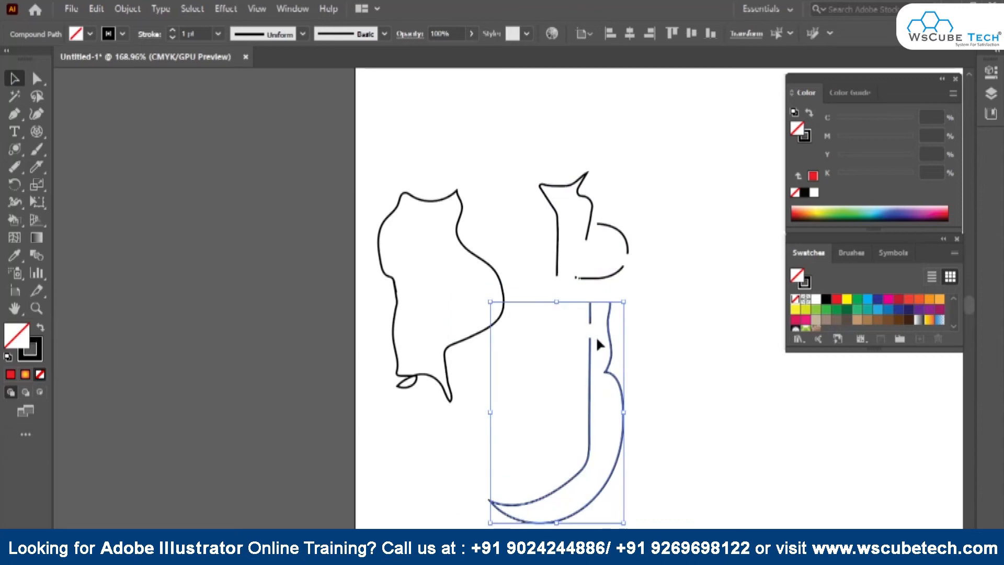
Try to join the broken segments of the stem's left edge with the Join tool.
click(14, 167)
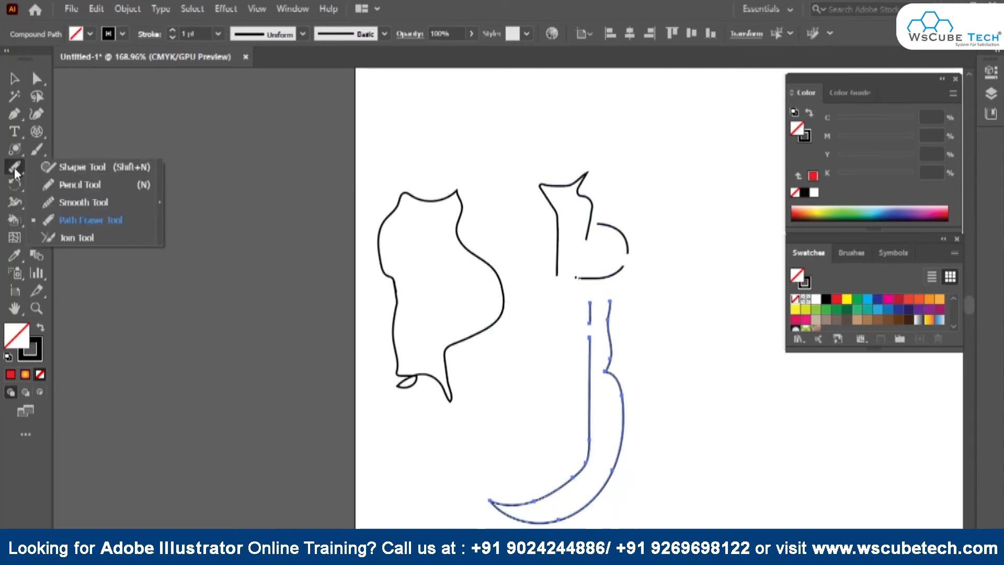
click(77, 233)
scroll(589, 345, up, 3)
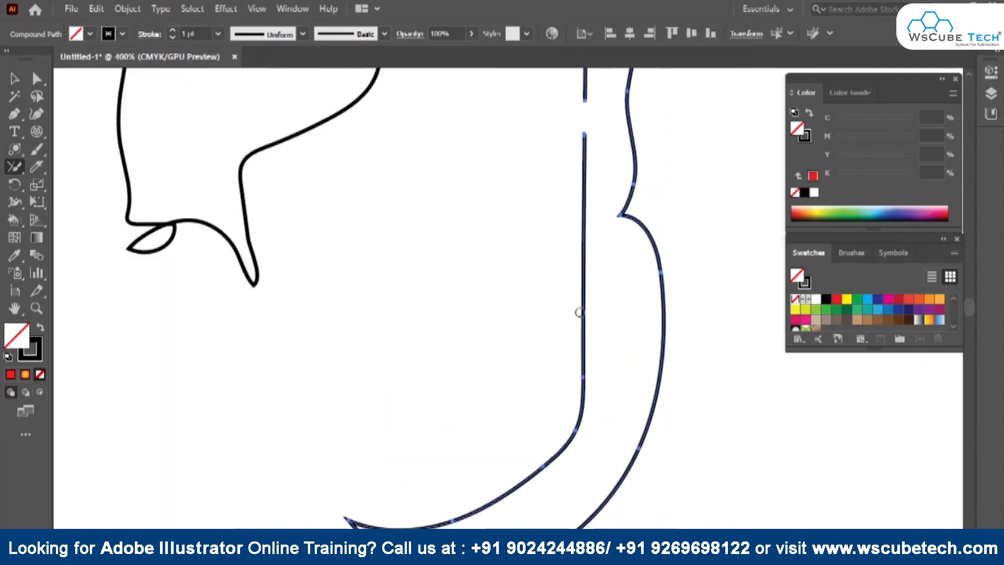
mouse_move(430, 258)
mouse_down()
mouse_move(454, 267)
mouse_move(456, 305)
mouse_move(425, 305)
mouse_move(434, 254)
mouse_up()
mouse_move(496, 212)
mouse_down()
mouse_move(405, 226)
mouse_move(478, 229)
mouse_move(504, 224)
mouse_up()
drag(477, 444, 444, 225)
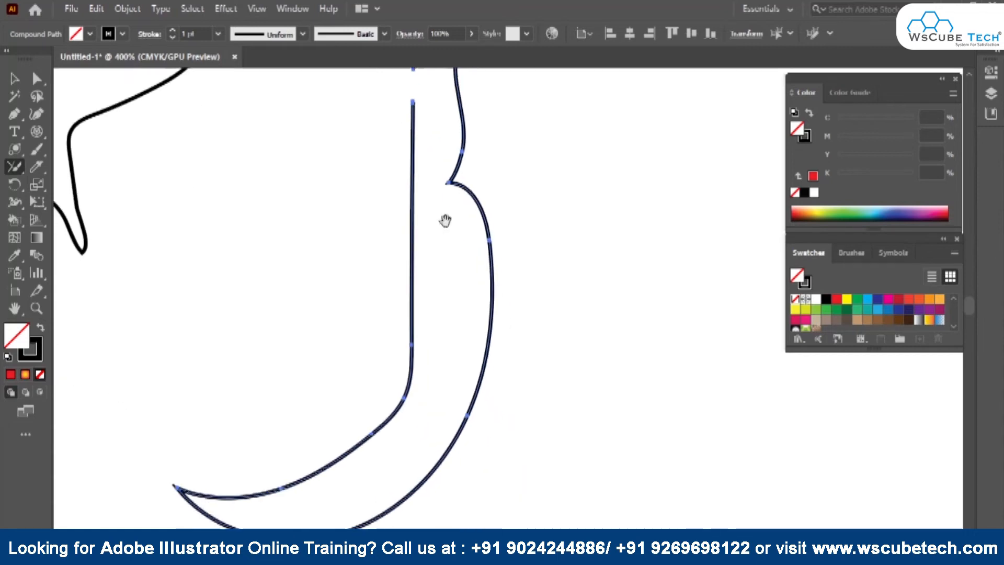
drag(410, 384, 465, 266)
drag(439, 94, 390, 299)
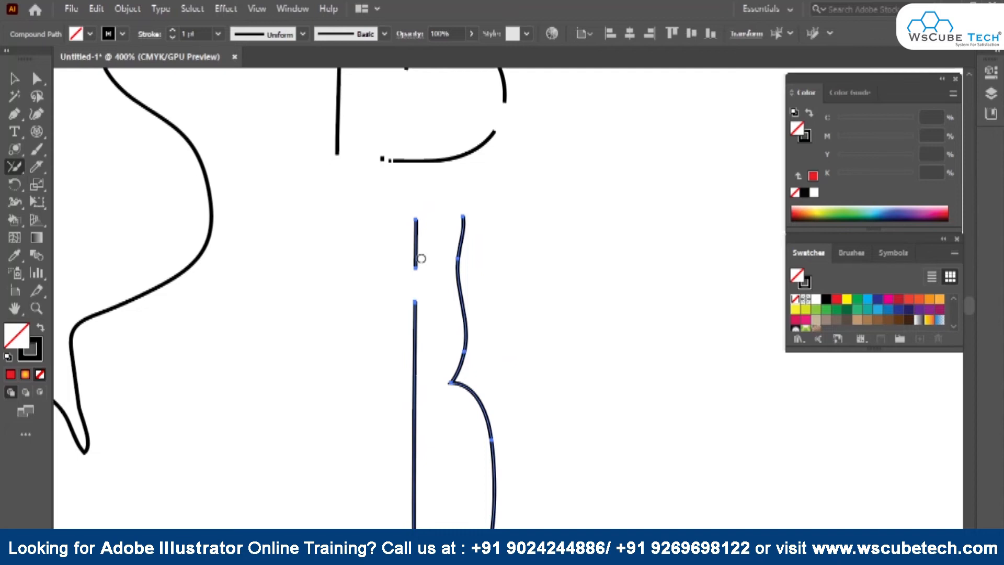
mouse_move(405, 207)
mouse_down()
mouse_move(479, 209)
mouse_move(466, 231)
mouse_move(419, 234)
mouse_move(400, 204)
mouse_move(419, 246)
mouse_move(429, 306)
mouse_up()
Select the whole broken letterform and move it right, clear of the wavy shape.
click(14, 79)
drag(352, 111, 470, 324)
click(532, 285)
drag(531, 285, 535, 241)
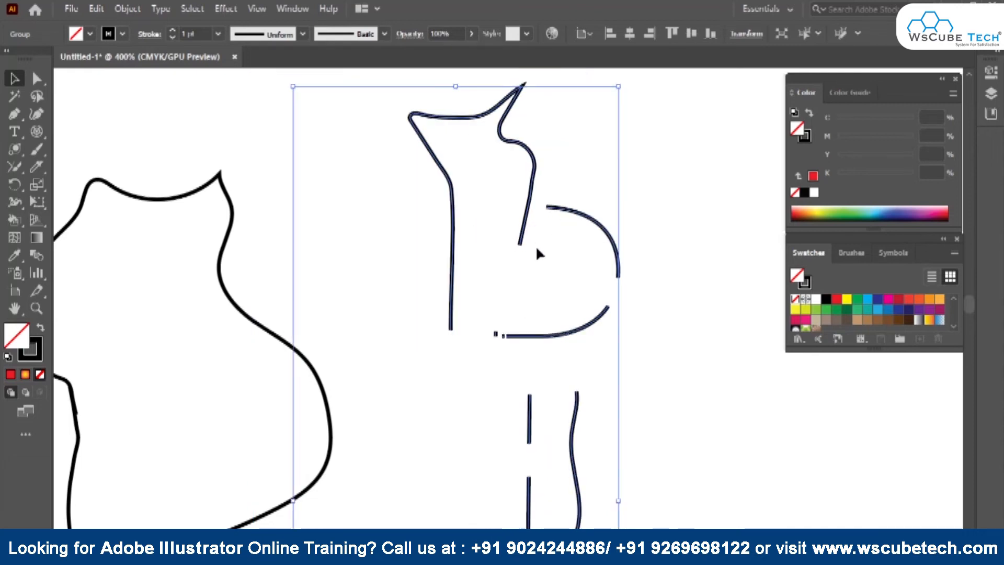
key(ctrl+0)
drag(442, 255, 486, 249)
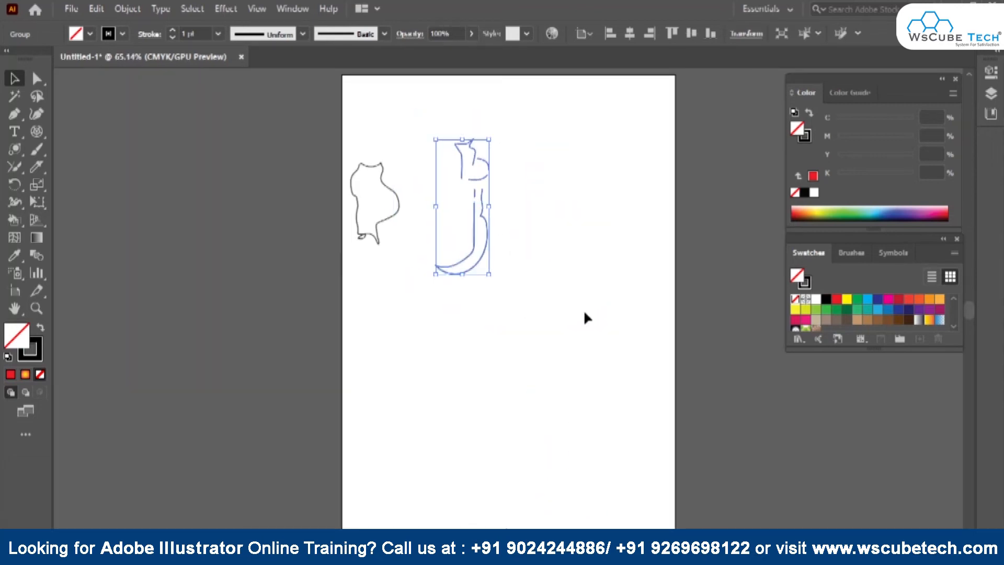
Draw an open egg-shaped path below the letterform with the Pen tool and close its gap with the Join tool.
click(13, 119)
drag(444, 385, 453, 348)
drag(561, 361, 553, 426)
drag(470, 450, 442, 449)
click(429, 406)
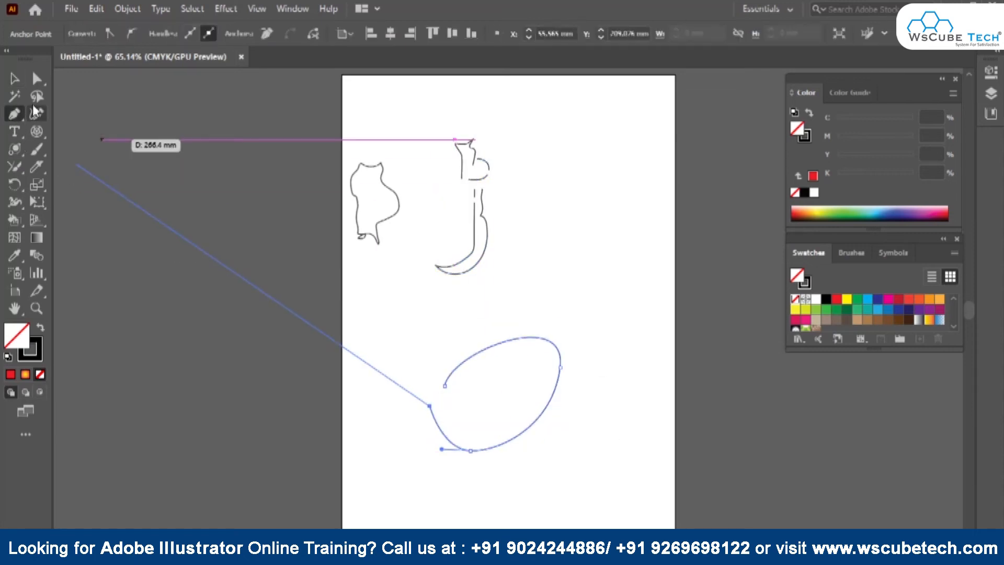
click(14, 78)
click(15, 167)
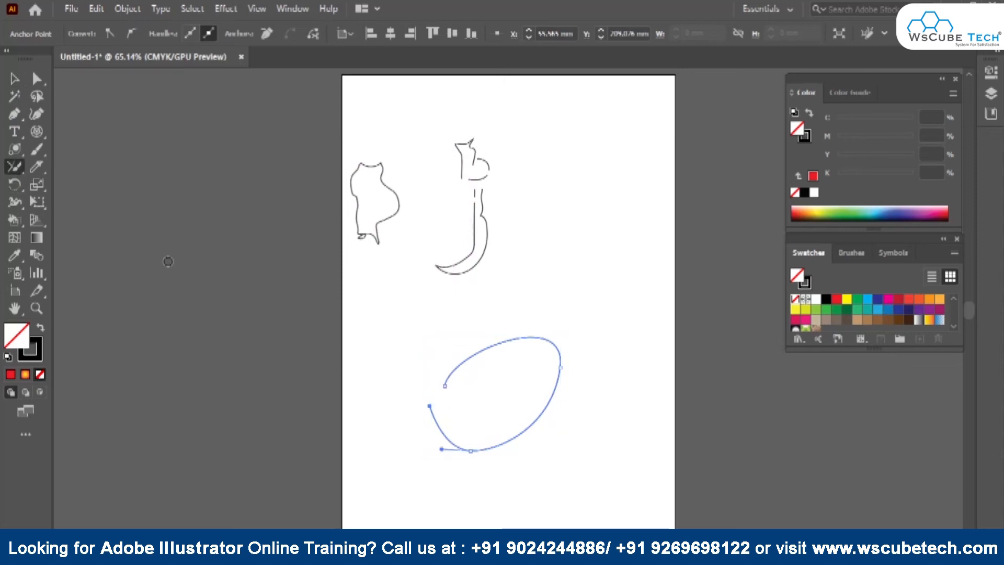
mouse_move(446, 383)
mouse_down()
mouse_move(460, 394)
mouse_move(419, 405)
mouse_up()
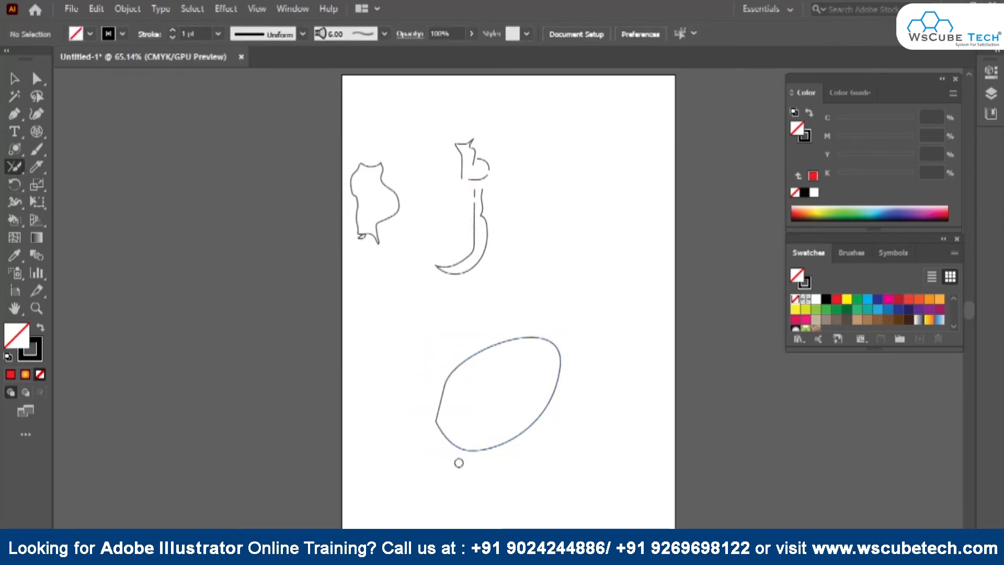
Draw four freeform outlines with small gaps around the letterform and the egg-shaped path with the Pencil tool.
click(17, 169)
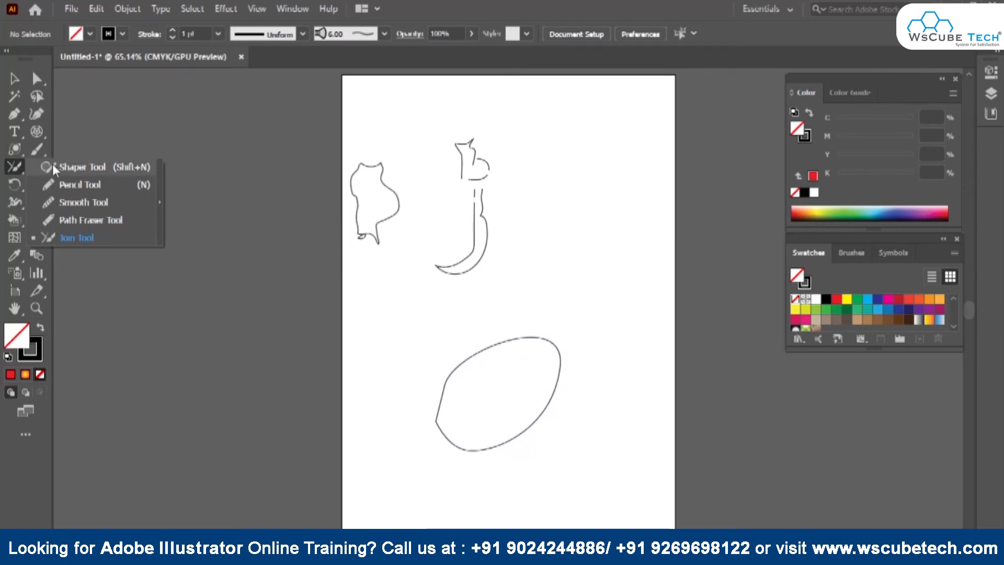
click(60, 183)
mouse_move(554, 199)
mouse_down()
mouse_move(616, 215)
mouse_move(567, 266)
mouse_move(530, 236)
mouse_move(533, 214)
mouse_up()
mouse_move(526, 116)
mouse_down()
mouse_move(570, 117)
mouse_move(567, 166)
mouse_move(531, 146)
mouse_move(504, 149)
mouse_move(488, 114)
mouse_move(520, 90)
mouse_move(521, 116)
mouse_up()
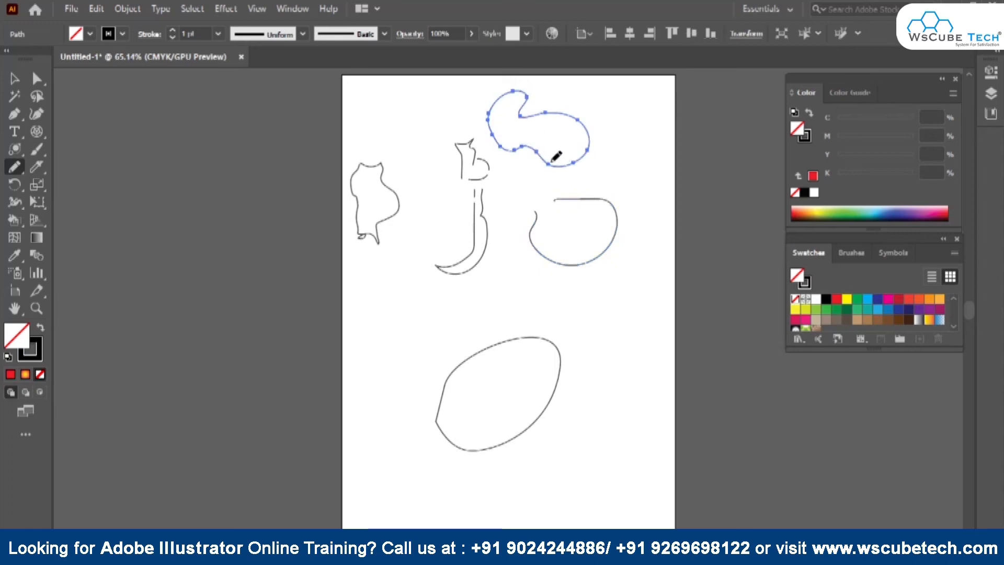
mouse_move(371, 305)
mouse_down()
mouse_move(482, 322)
mouse_move(417, 410)
mouse_move(373, 382)
mouse_move(362, 315)
mouse_up()
mouse_move(635, 387)
mouse_down()
mouse_move(577, 458)
mouse_move(656, 417)
mouse_move(653, 405)
mouse_up()
Close the gaps in the pencil outlines beside and to the lower right of the egg-shaped path with the Join tool.
drag(16, 170, 56, 233)
drag(632, 393, 649, 413)
mouse_move(568, 187)
mouse_down()
mouse_move(570, 213)
mouse_move(522, 225)
mouse_move(545, 189)
mouse_up()
mouse_move(386, 296)
mouse_down()
mouse_move(361, 320)
mouse_move(366, 310)
mouse_up()
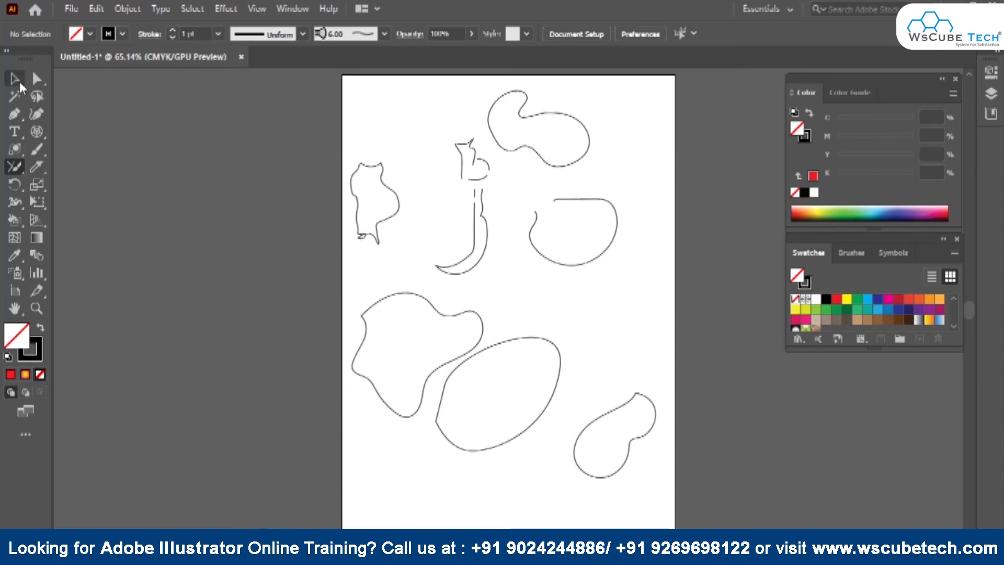
key(ctrl+z)
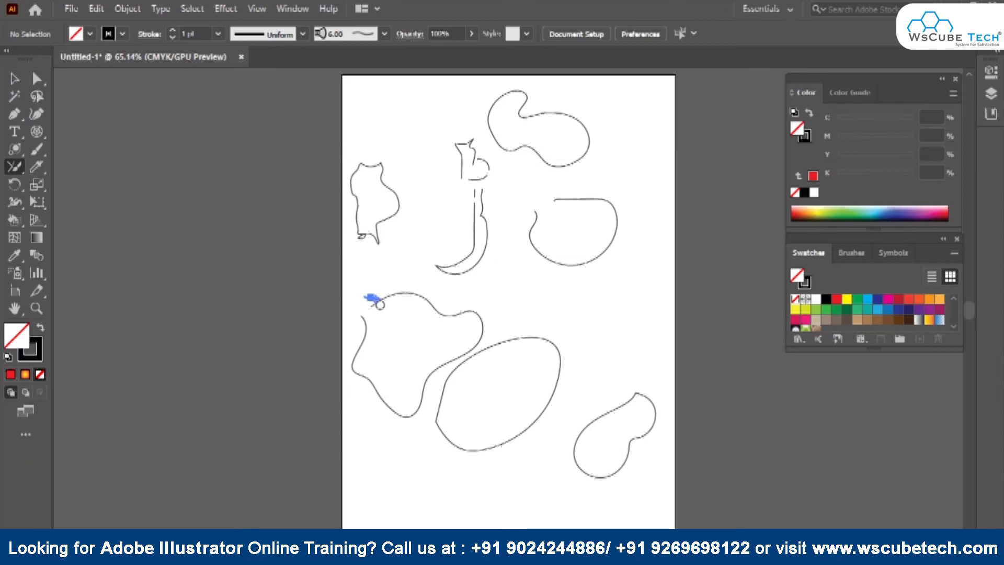
drag(351, 327, 350, 327)
Try to close the gap in the bowl-shaped pencil outline with the Join tool.
mouse_move(541, 189)
mouse_down()
mouse_move(572, 214)
mouse_move(531, 219)
mouse_move(586, 204)
mouse_move(523, 222)
mouse_move(525, 204)
mouse_move(547, 186)
mouse_move(559, 217)
mouse_move(508, 211)
mouse_move(549, 187)
mouse_move(554, 221)
mouse_move(529, 196)
mouse_move(546, 252)
mouse_up()
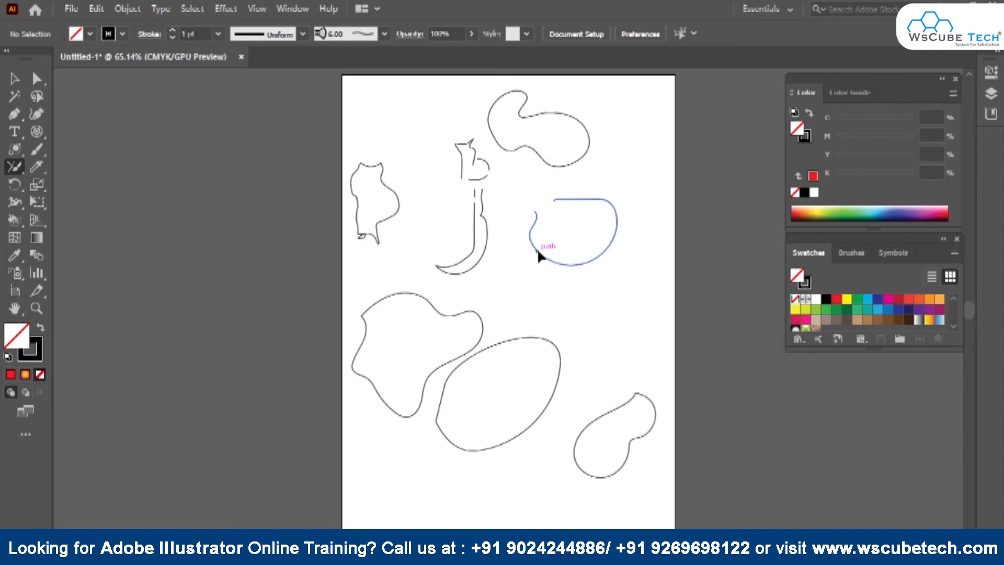
mouse_move(529, 206)
mouse_down()
mouse_move(545, 183)
mouse_move(562, 214)
mouse_move(518, 191)
mouse_move(538, 216)
mouse_up()
key(ctrl+plus)
key(ctrl+plus)
key(ctrl+plus)
key(ctrl+plus)
key(ctrl+plus)
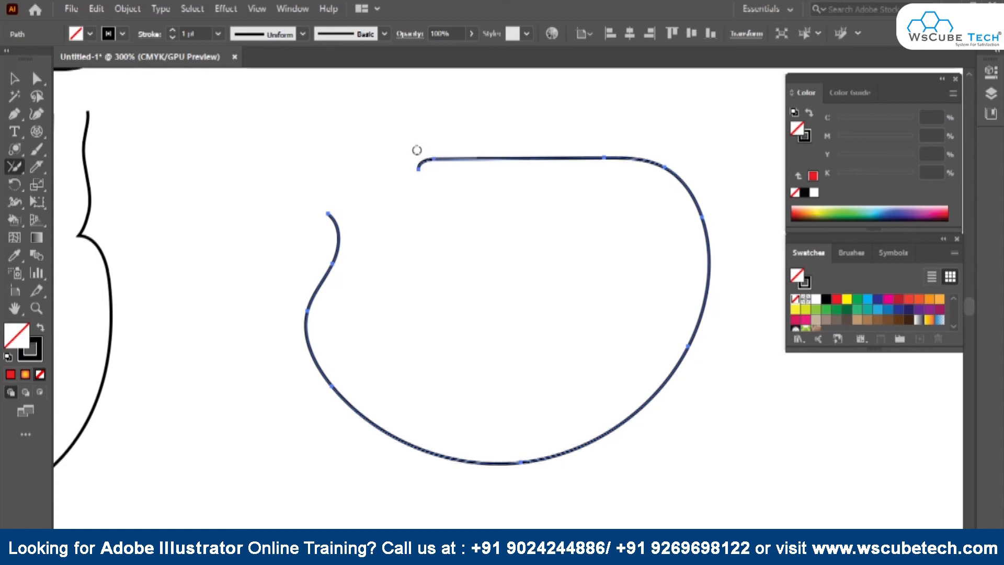
mouse_move(408, 197)
mouse_down()
mouse_move(318, 227)
mouse_move(334, 187)
mouse_move(411, 150)
mouse_up()
drag(430, 185, 310, 222)
mouse_move(404, 148)
mouse_down()
mouse_move(304, 212)
mouse_move(421, 186)
mouse_up()
drag(409, 152, 396, 155)
key(ctrl+1)
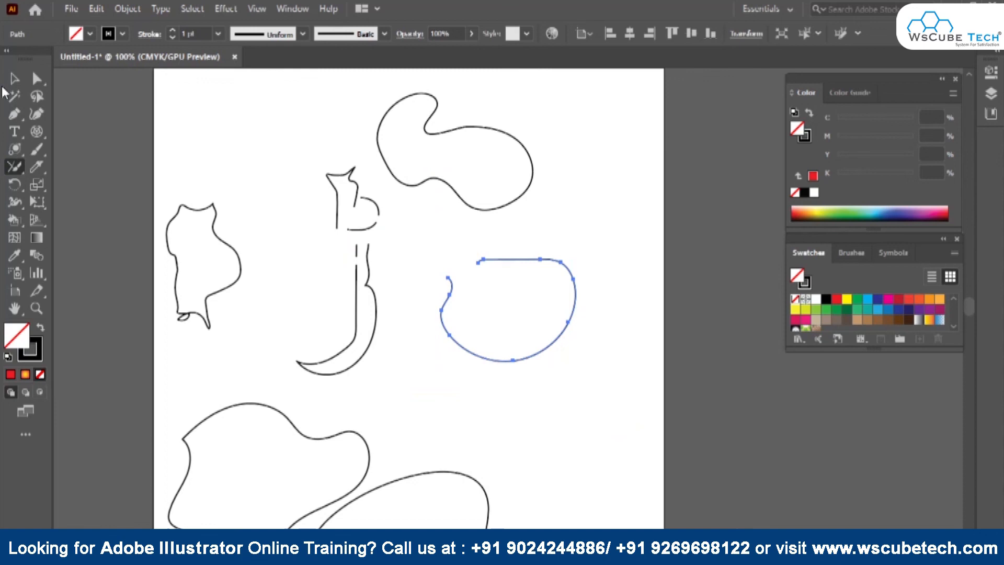
Move the bowl-shaped outline slightly down and right and try again to bridge its open ends with the Join tool.
key(v)
drag(464, 352, 473, 371)
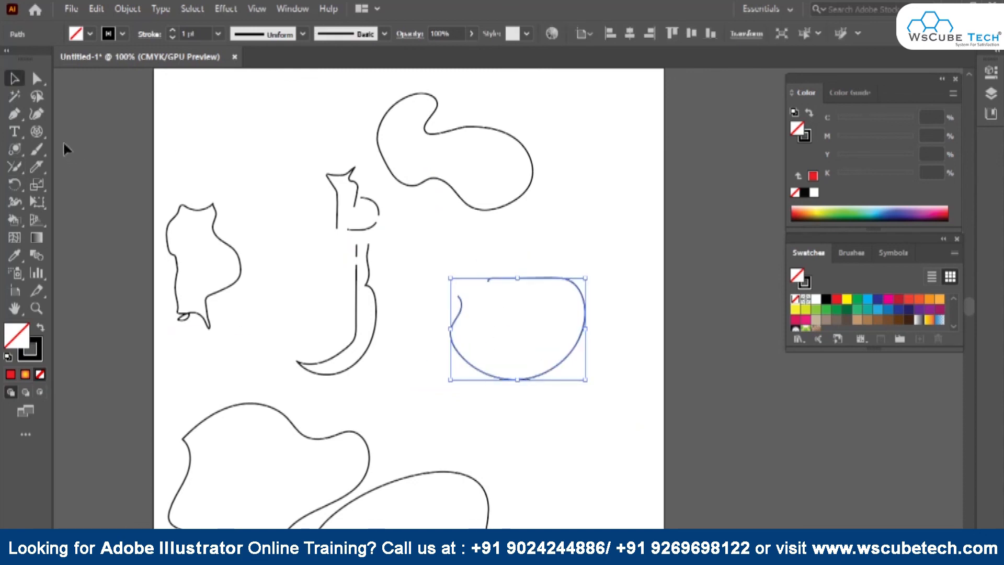
click(14, 166)
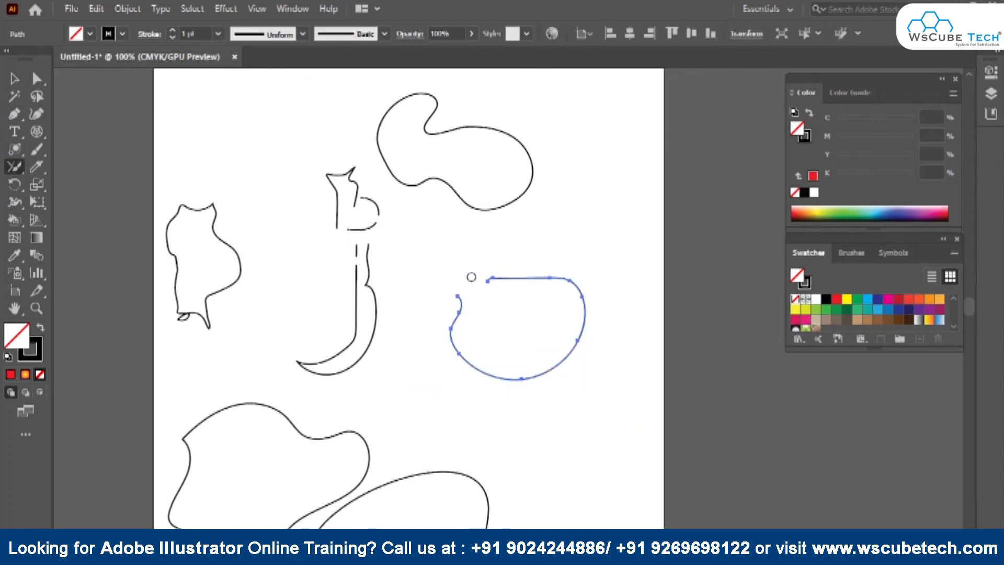
mouse_move(486, 283)
mouse_down()
mouse_move(451, 295)
mouse_move(518, 310)
mouse_move(444, 293)
mouse_move(484, 277)
mouse_up()
click(15, 78)
key(Delete)
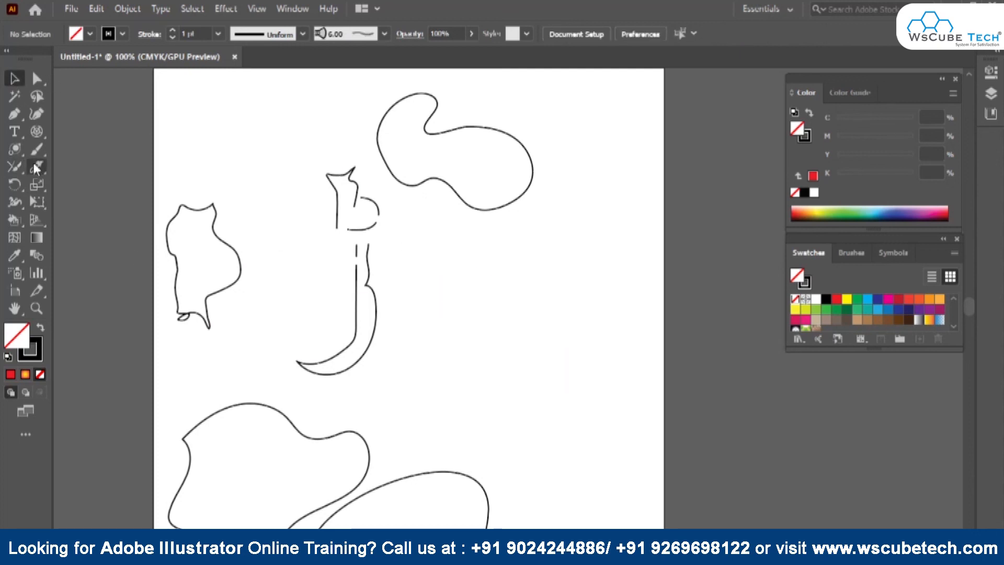
key(ctrl+z)
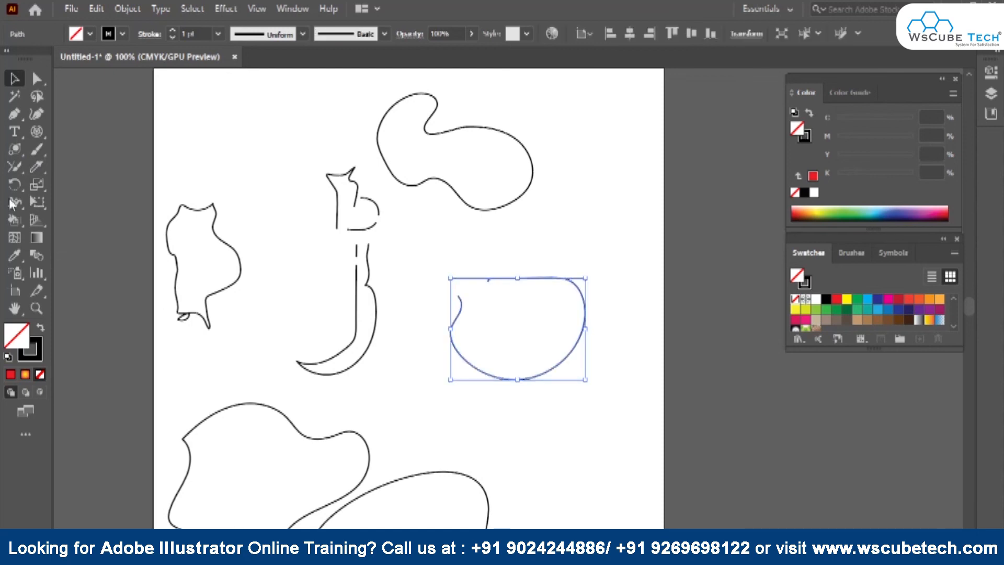
Make one more attempt to join the bowl-shaped outline's ends and delete the outline.
click(15, 170)
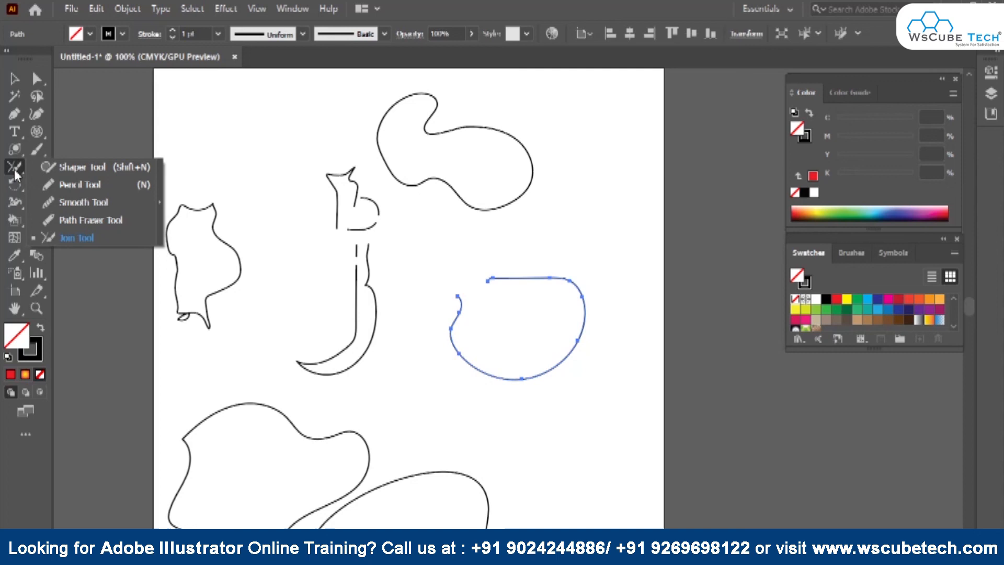
click(70, 180)
mouse_move(498, 253)
mouse_down()
mouse_move(510, 312)
mouse_move(420, 279)
mouse_move(490, 243)
mouse_move(488, 271)
mouse_up()
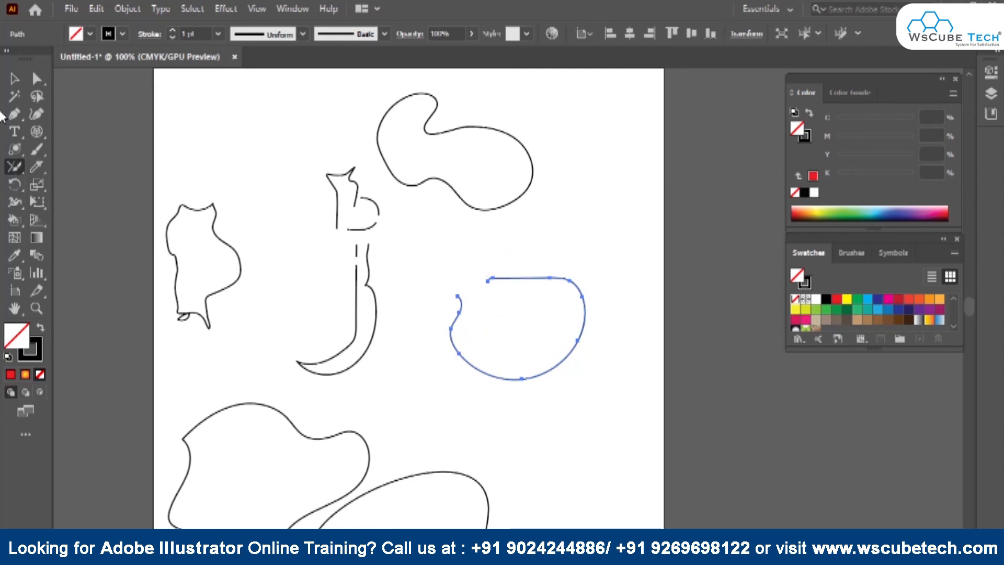
click(14, 79)
key(Delete)
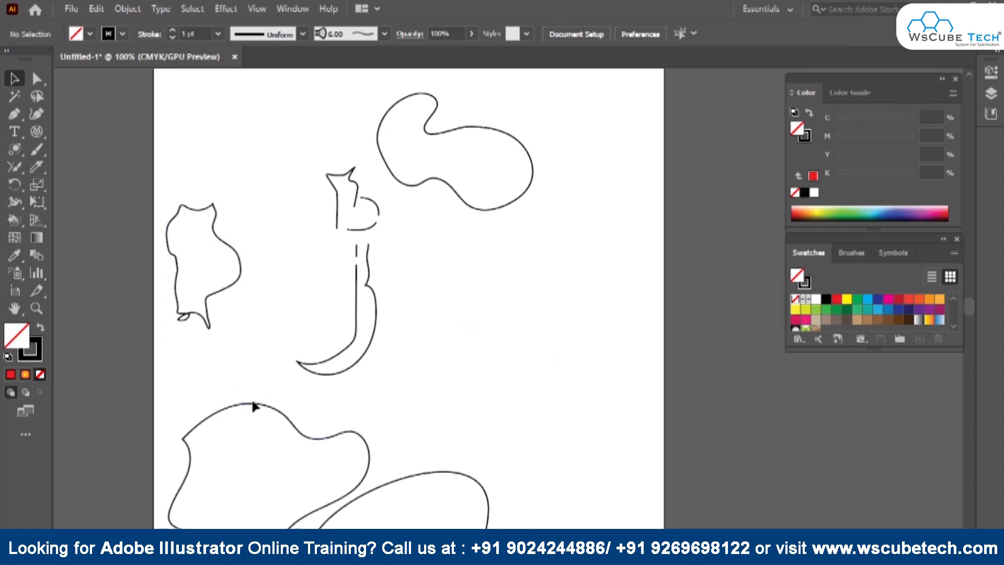
Move the lobed outline into the empty area right of the letterform and the egg-shaped path up and left, and deselect.
drag(456, 346, 449, 360)
drag(347, 430, 592, 303)
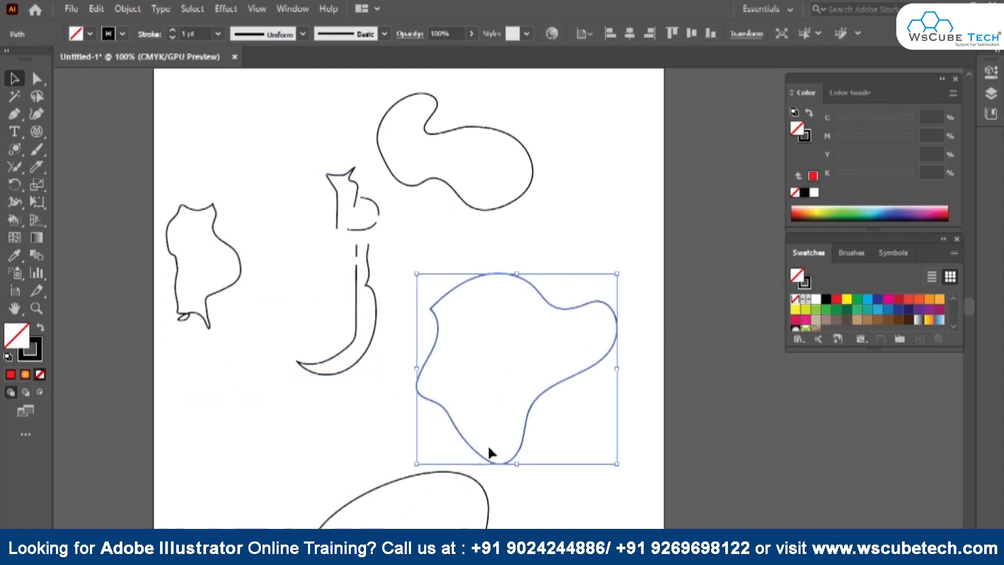
drag(436, 475, 299, 400)
drag(14, 169, 73, 234)
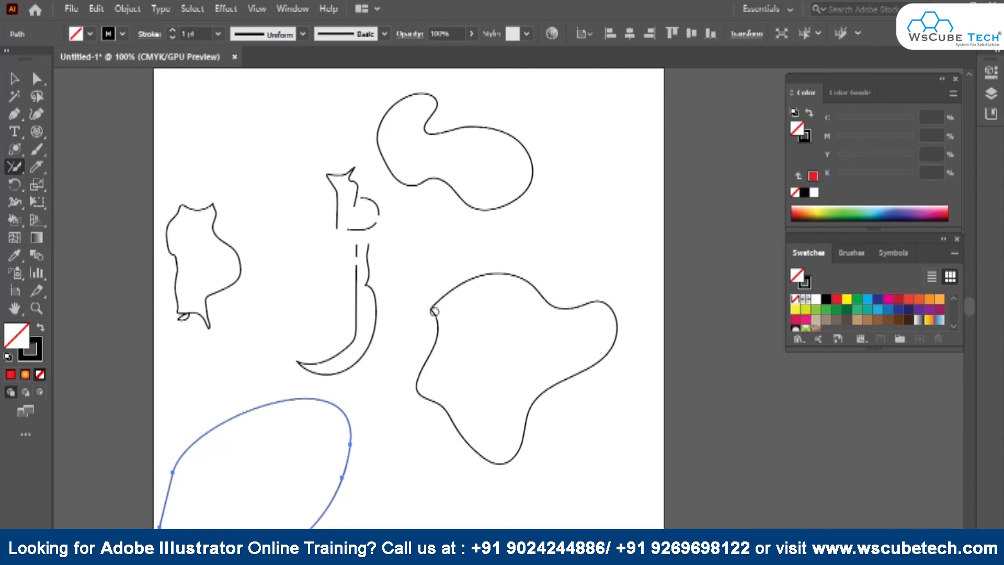
click(15, 79)
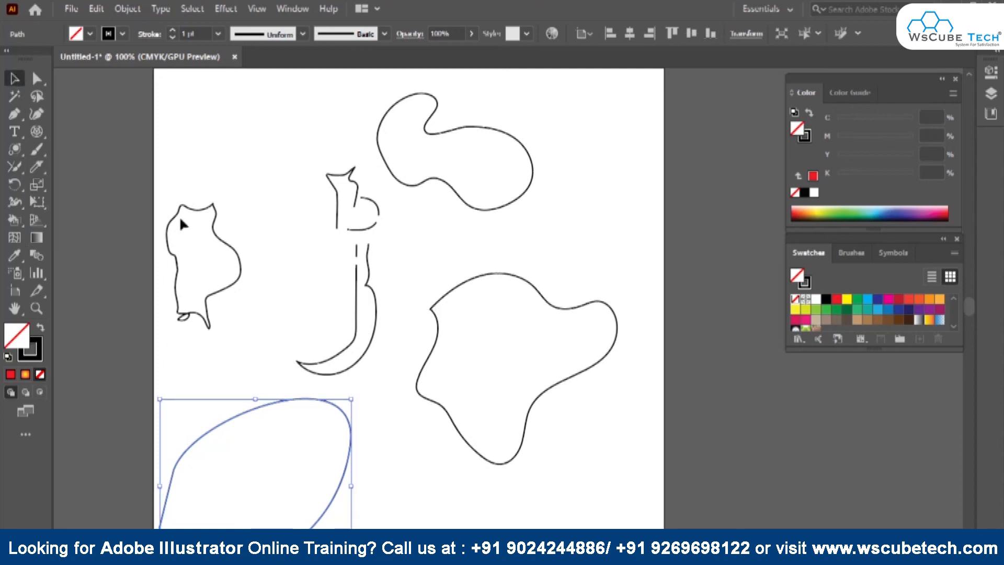
click(240, 163)
key(ctrl+0)
drag(20, 167, 20, 167)
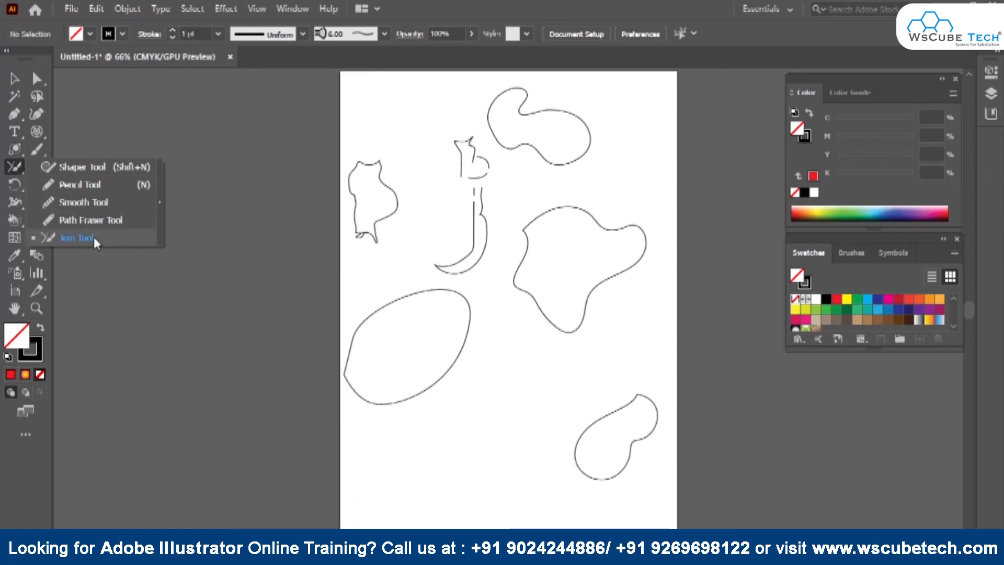
click(18, 165)
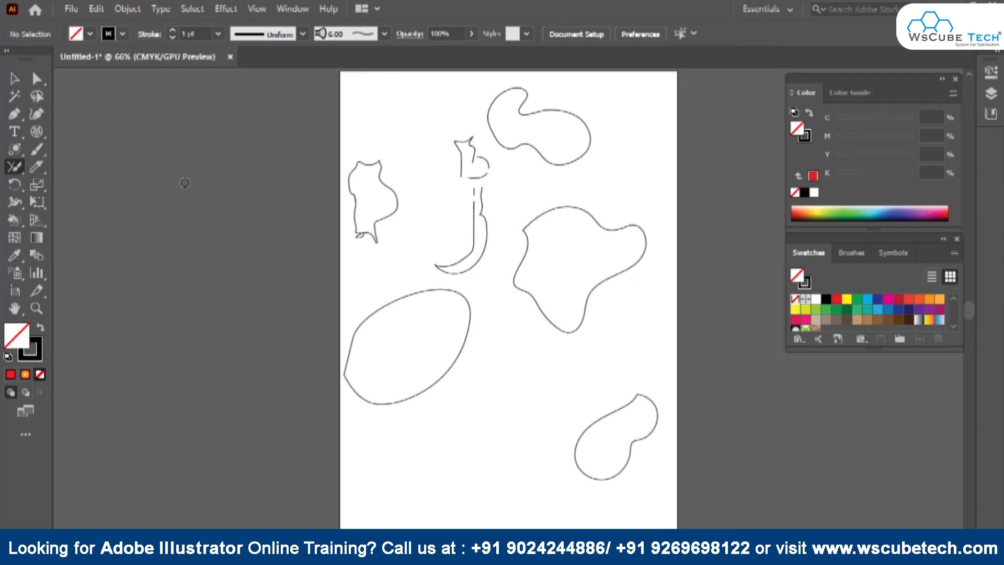